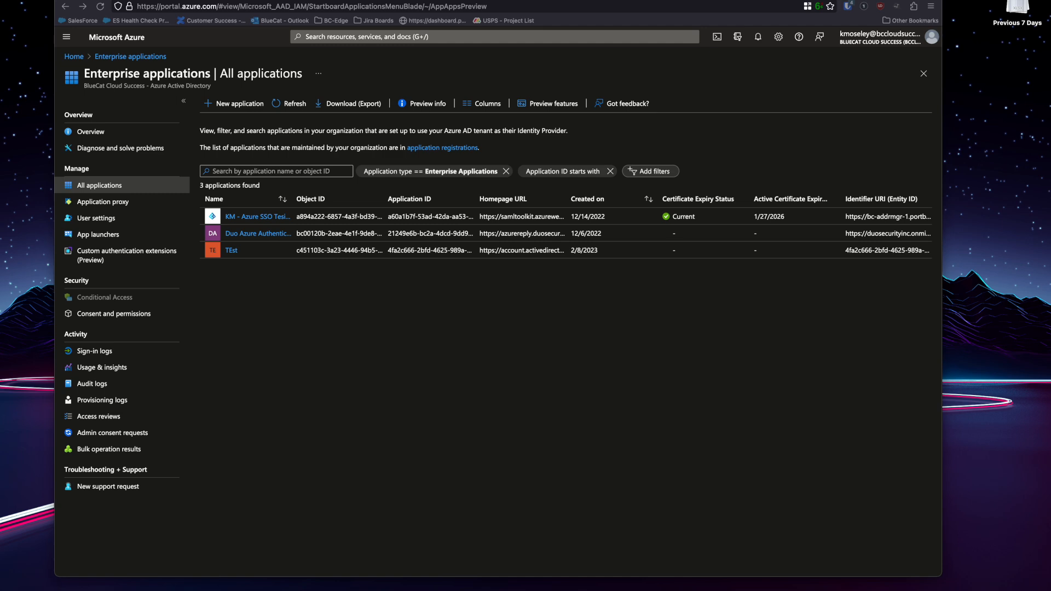
Look at the custom-application panel, close it, and open the KM - Azure SSO Tesing app.
{"action": "left_click", "coordinate": [233, 103]}
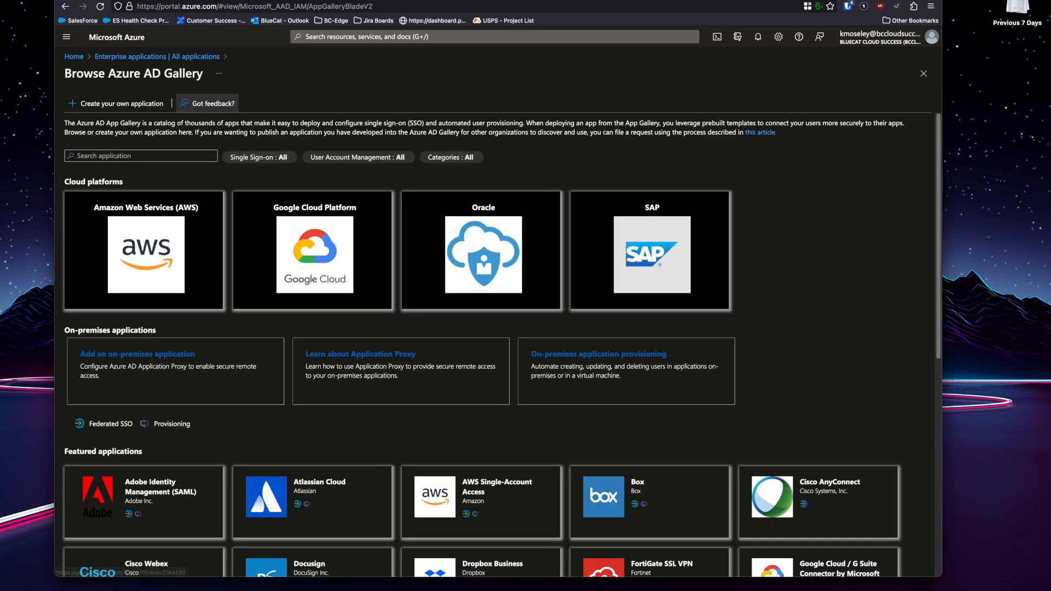
{"action": "left_click", "coordinate": [116, 103]}
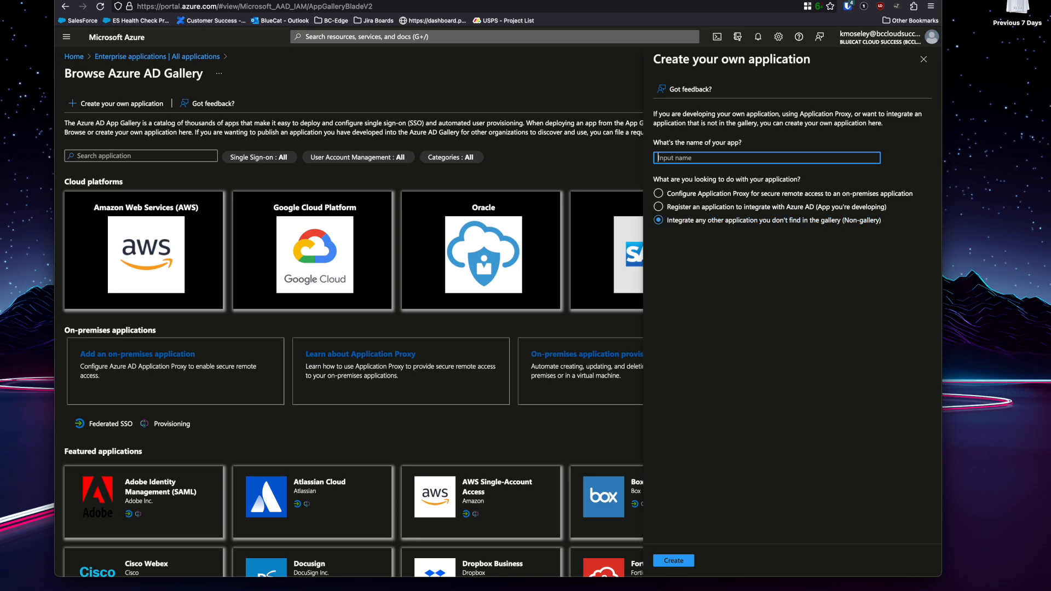
{"action": "left_click", "coordinate": [923, 59]}
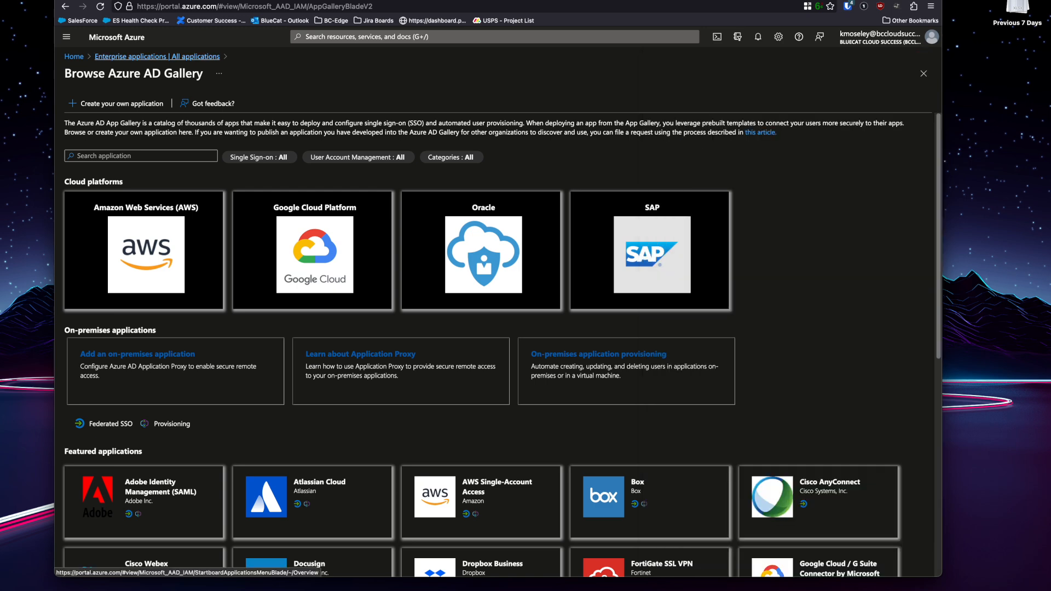
{"action": "left_click", "coordinate": [157, 56]}
{"action": "left_click", "coordinate": [256, 217]}
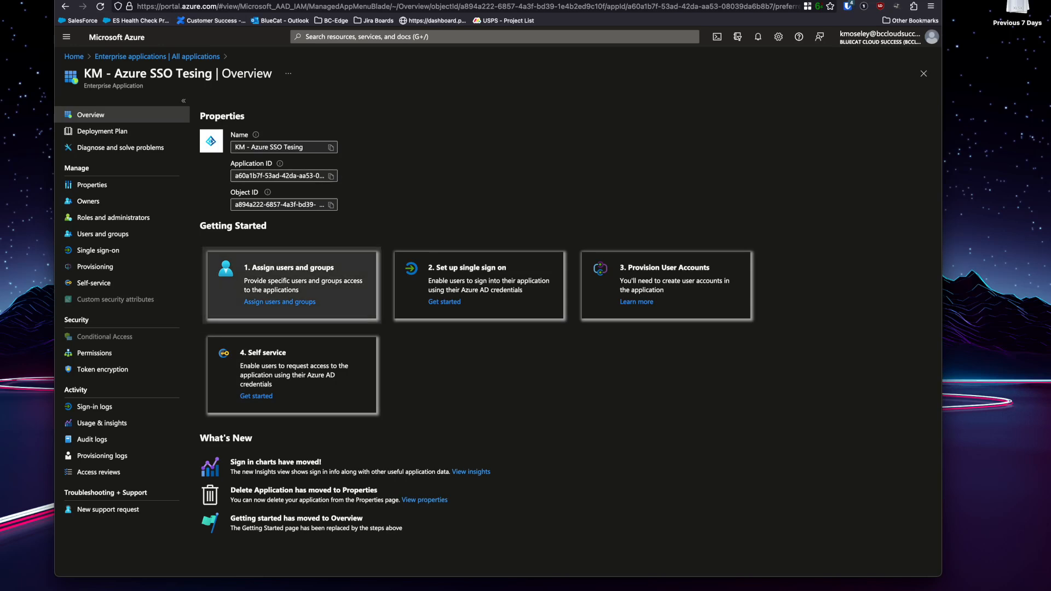
Review the app's assigned users and groups, then reopen it and start single sign-on setup.
{"action": "left_click", "coordinate": [292, 285]}
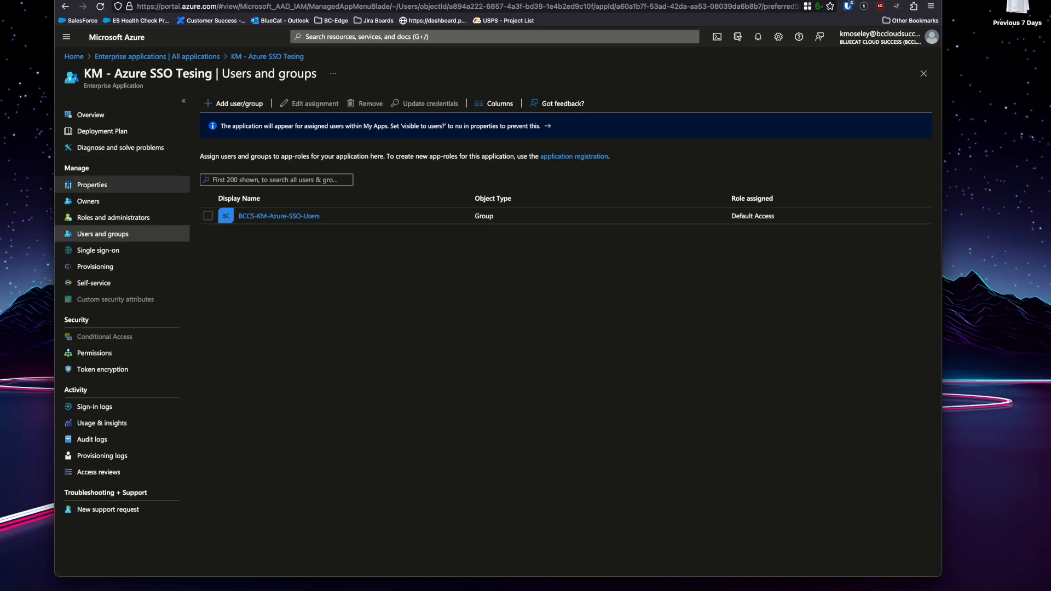
{"action": "left_click", "coordinate": [157, 56]}
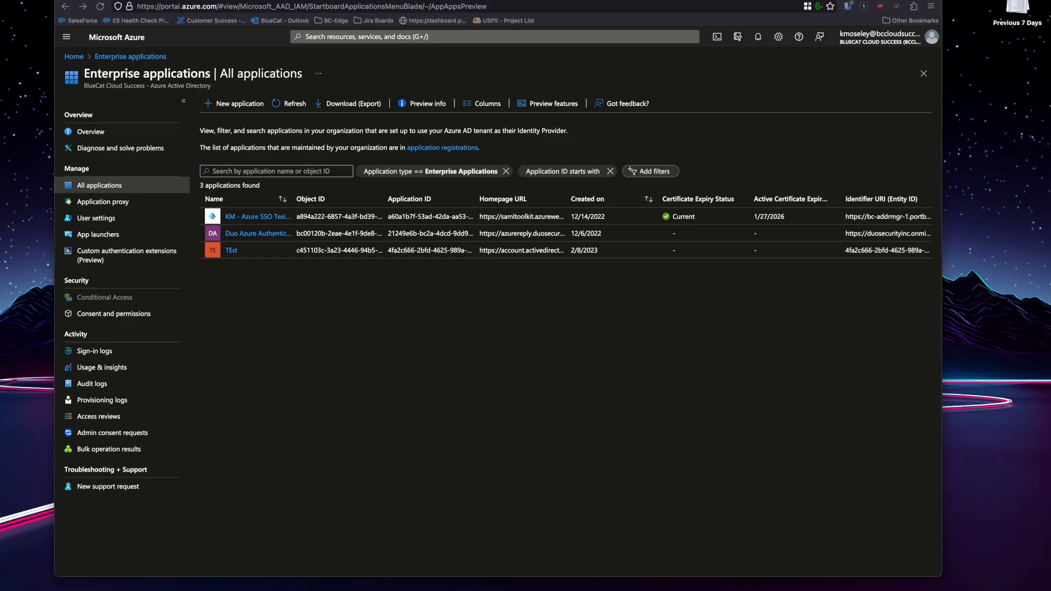
{"action": "left_click", "coordinate": [257, 216]}
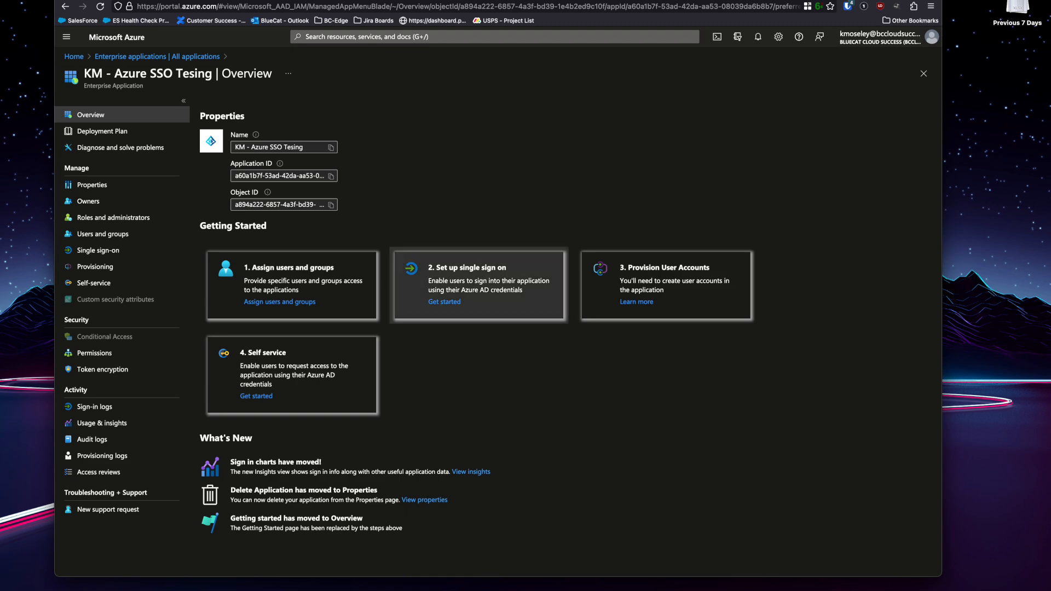
{"action": "left_click", "coordinate": [449, 286]}
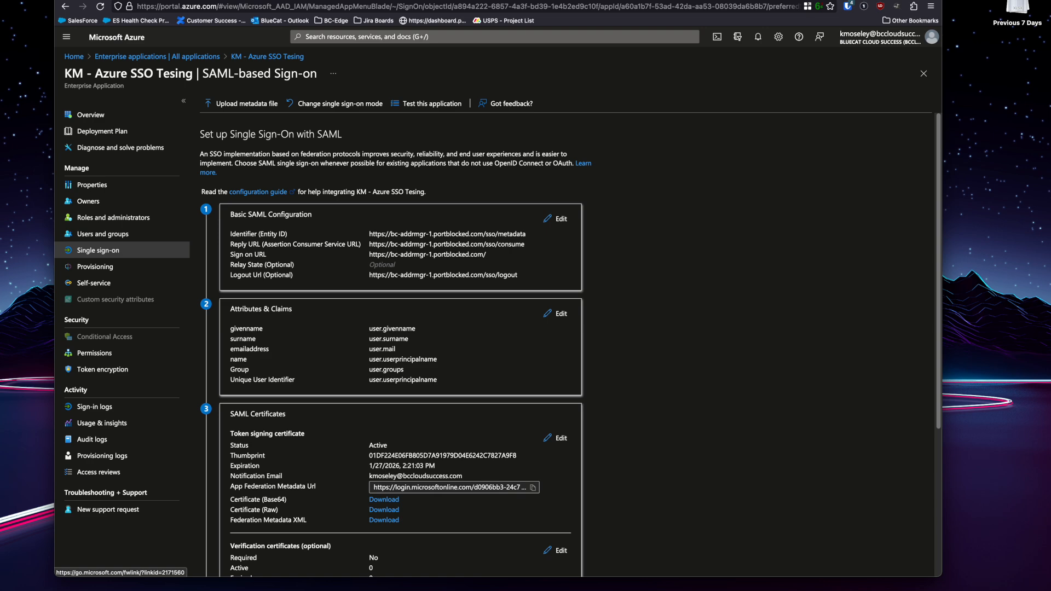
{"action": "key", "text": "ctrl+Tab"}
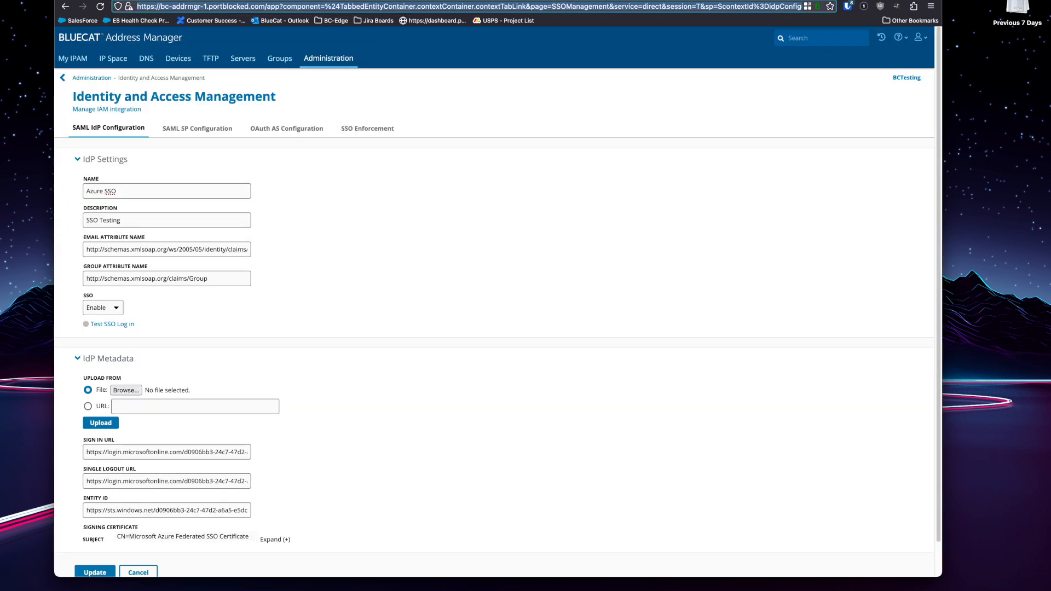
{"action": "left_click", "coordinate": [197, 128]}
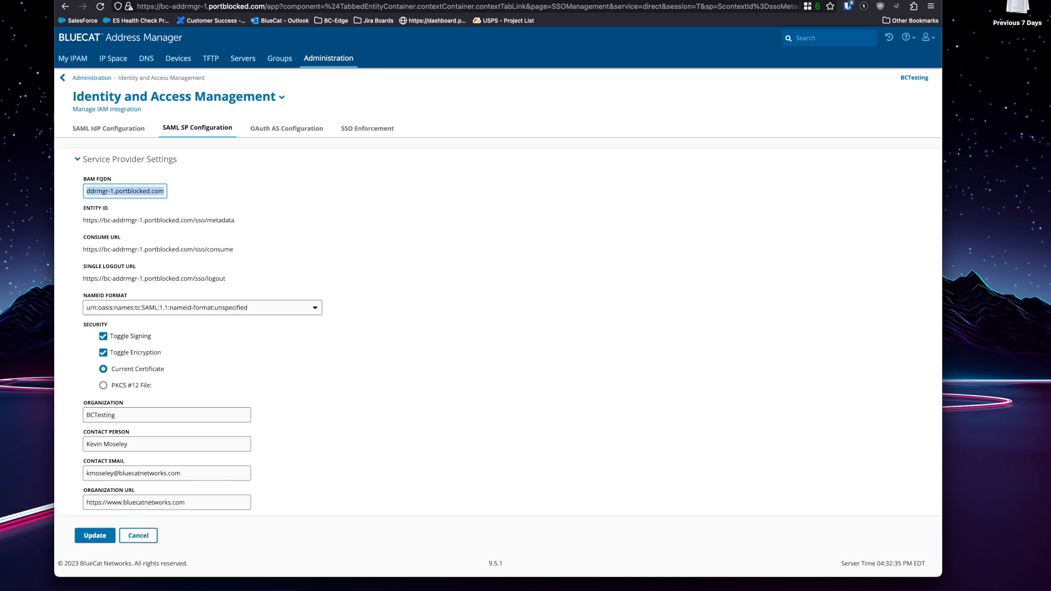
{"action": "key", "text": "ctrl+Tab"}
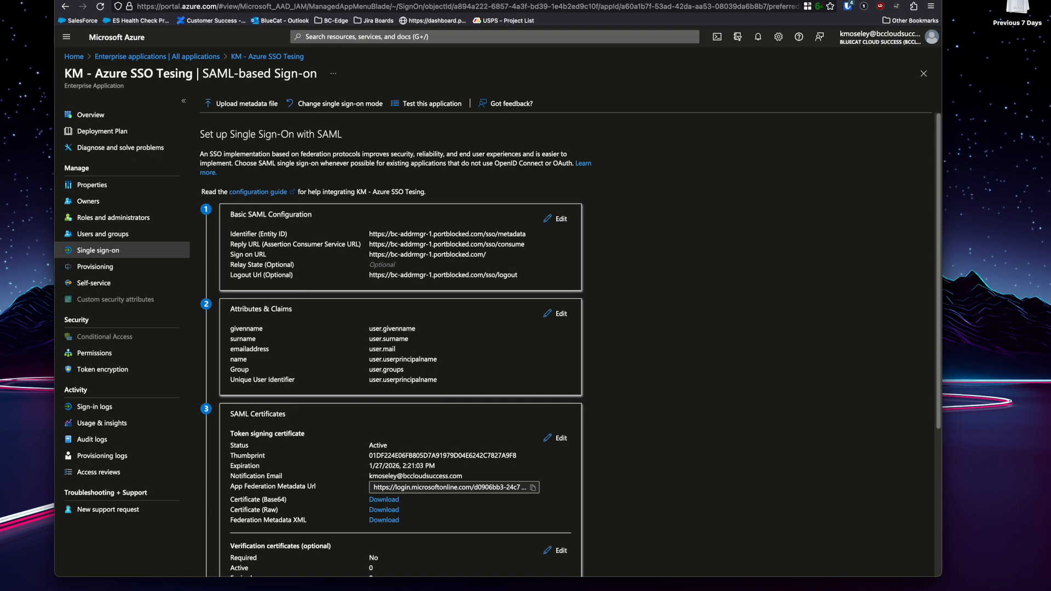
Scroll down to the Attributes & Claims section and edit it.
{"action": "scroll", "coordinate": [394, 350], "scroll_direction": "down", "scroll_amount": 3}
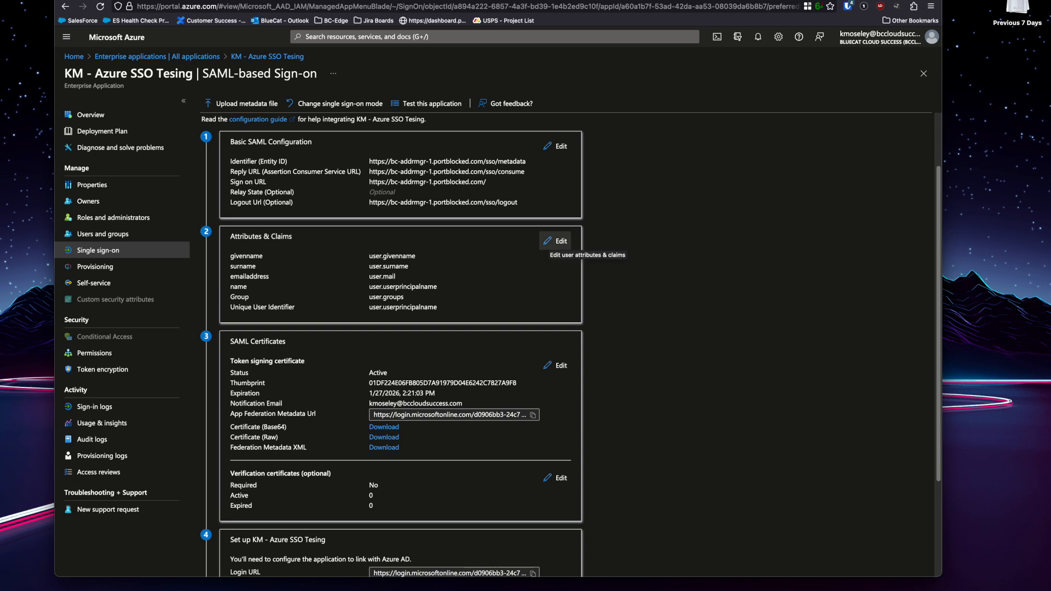
{"action": "left_click", "coordinate": [555, 241]}
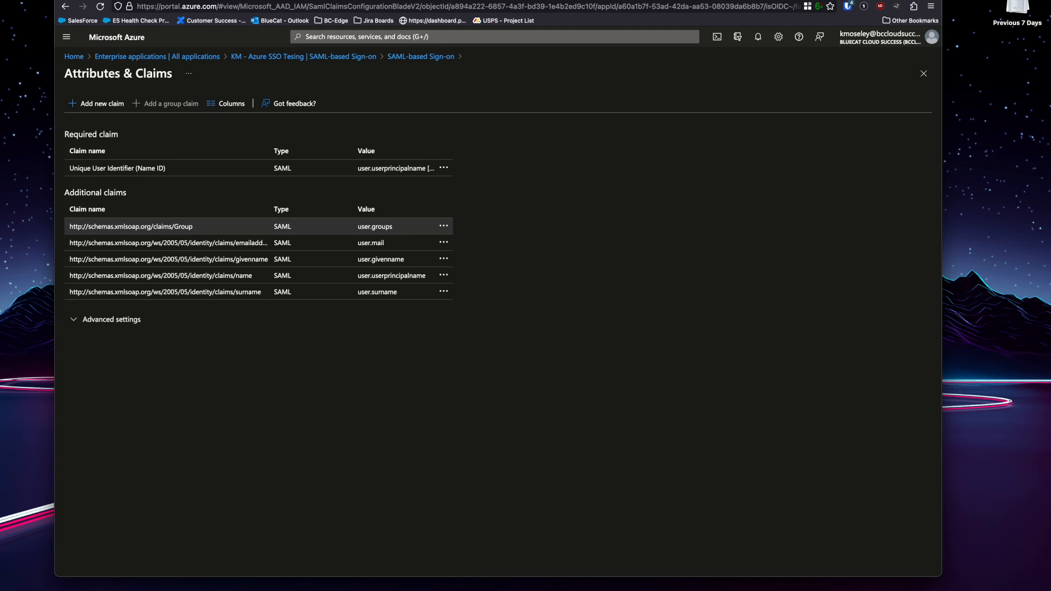
{"action": "left_click", "coordinate": [131, 226]}
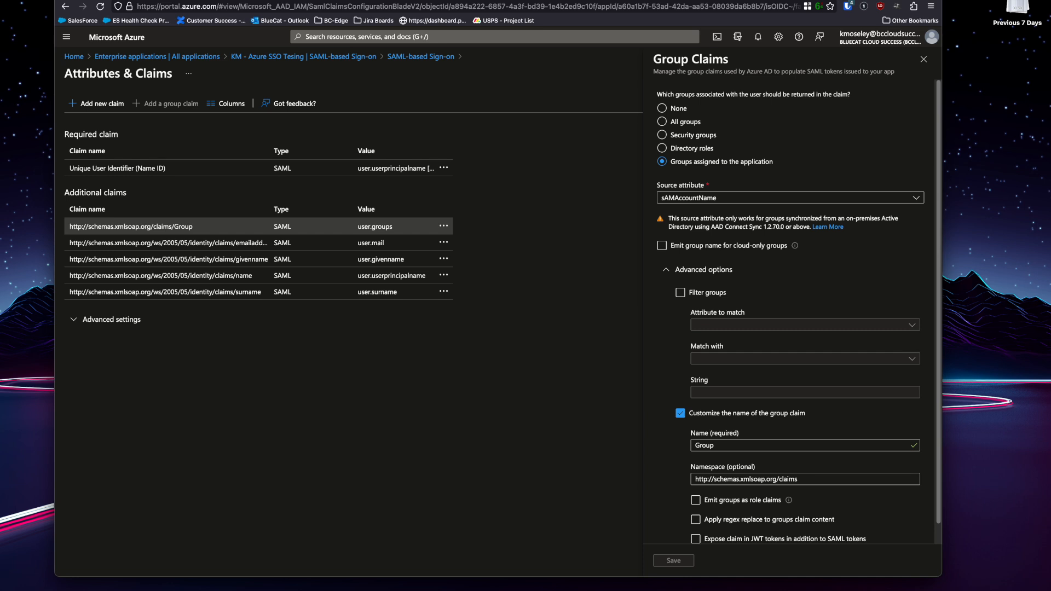
{"action": "scroll", "coordinate": [728, 227], "scroll_direction": "down", "scroll_amount": 1}
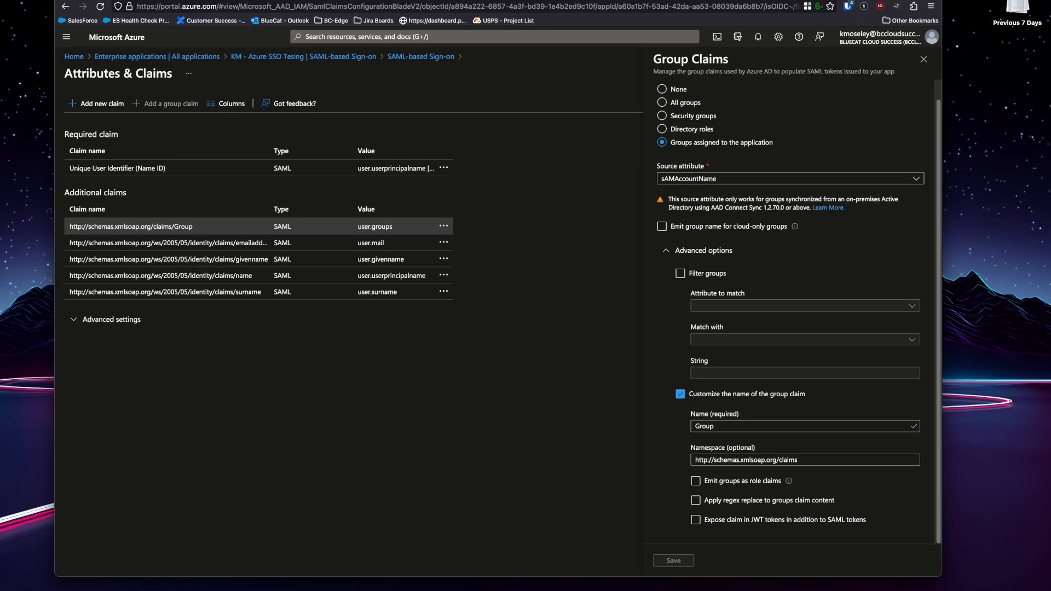
{"action": "key", "text": "ctrl+Tab"}
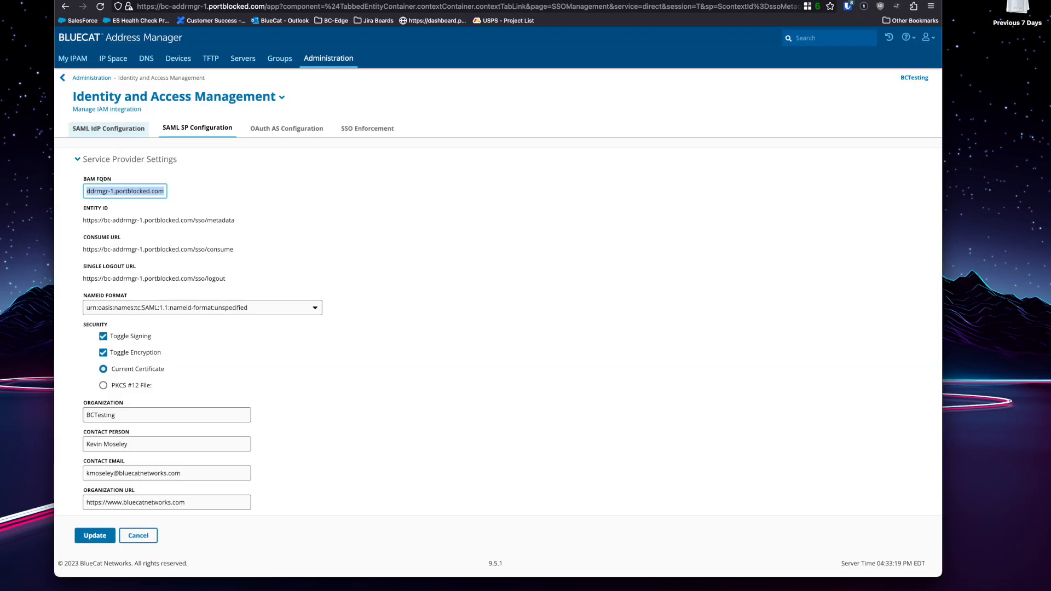
{"action": "left_click", "coordinate": [109, 129]}
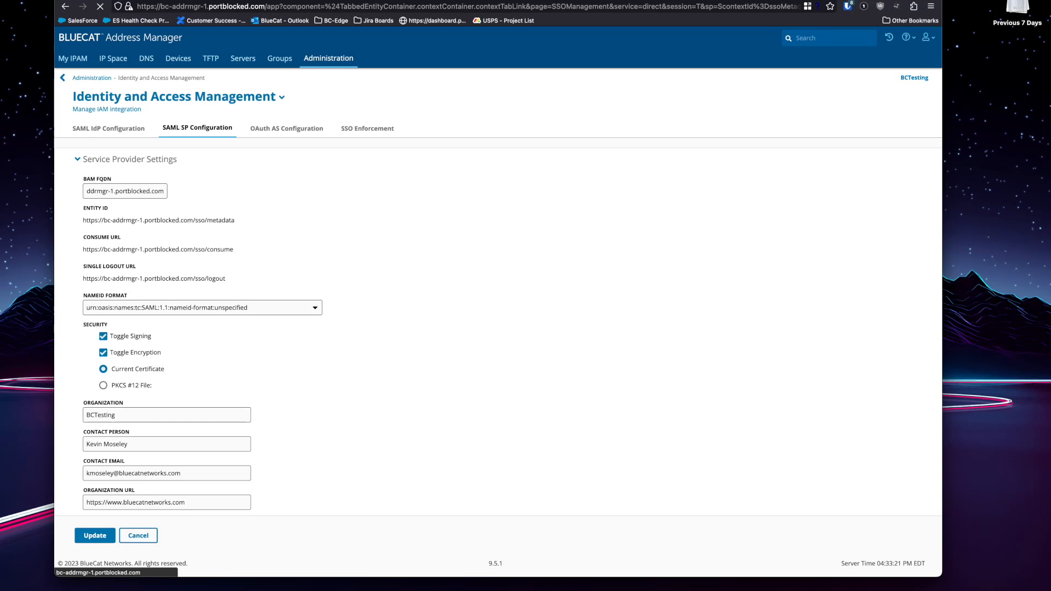
{"action": "left_click_drag", "start_coordinate": [215, 279], "coordinate": [84, 279]}
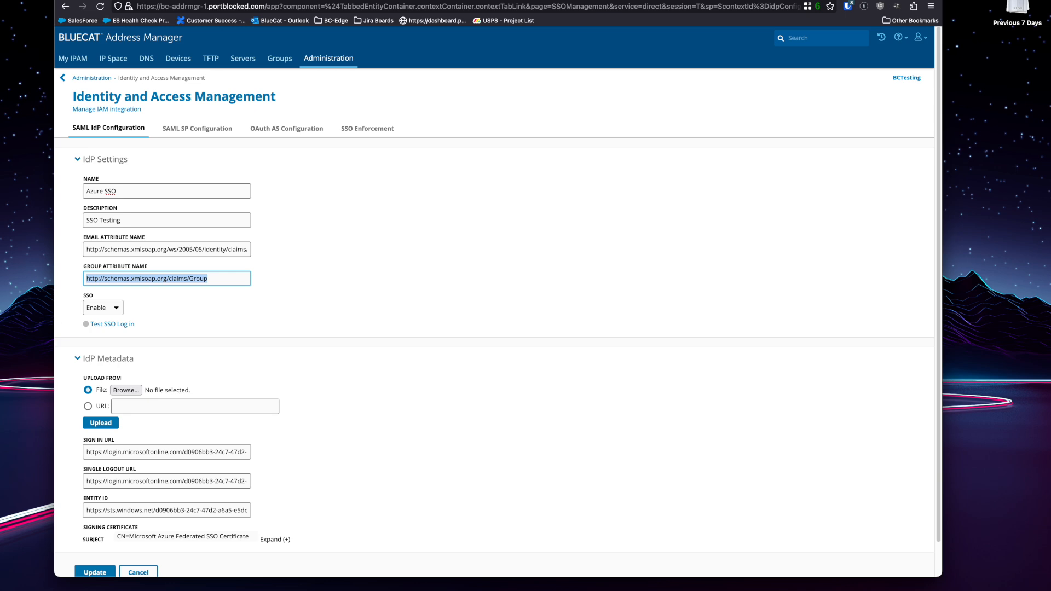
{"action": "left_click", "coordinate": [209, 279]}
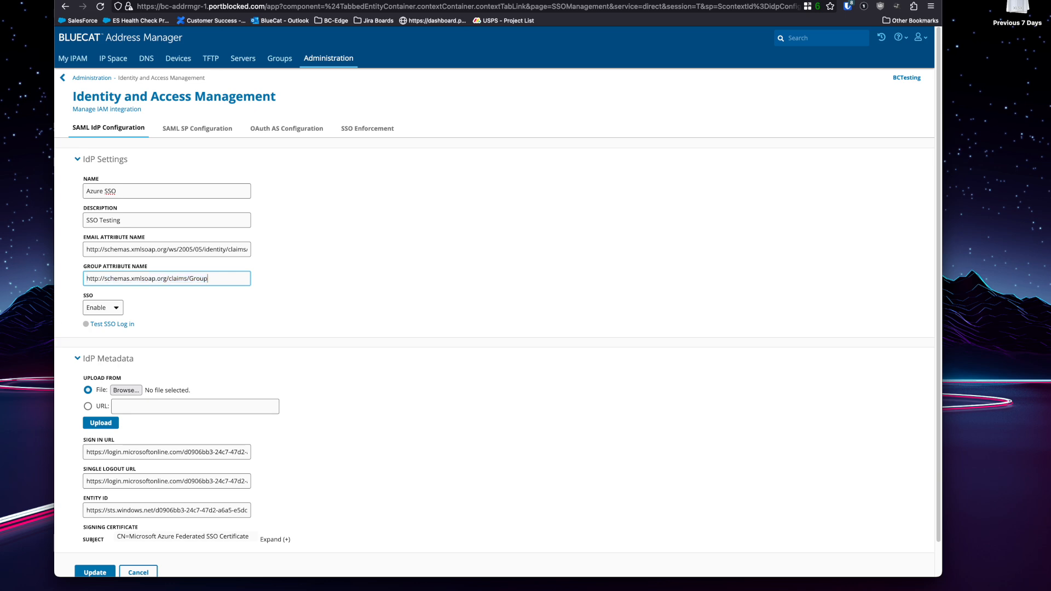
{"action": "key", "text": "ctrl+Tab"}
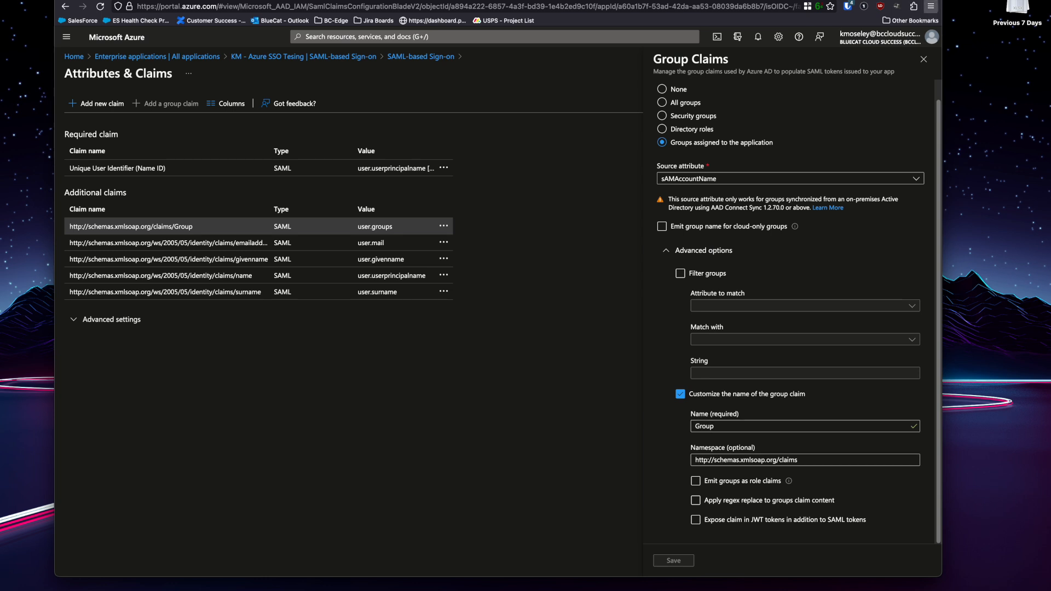
{"action": "scroll", "coordinate": [791, 312], "scroll_direction": "up", "scroll_amount": 1}
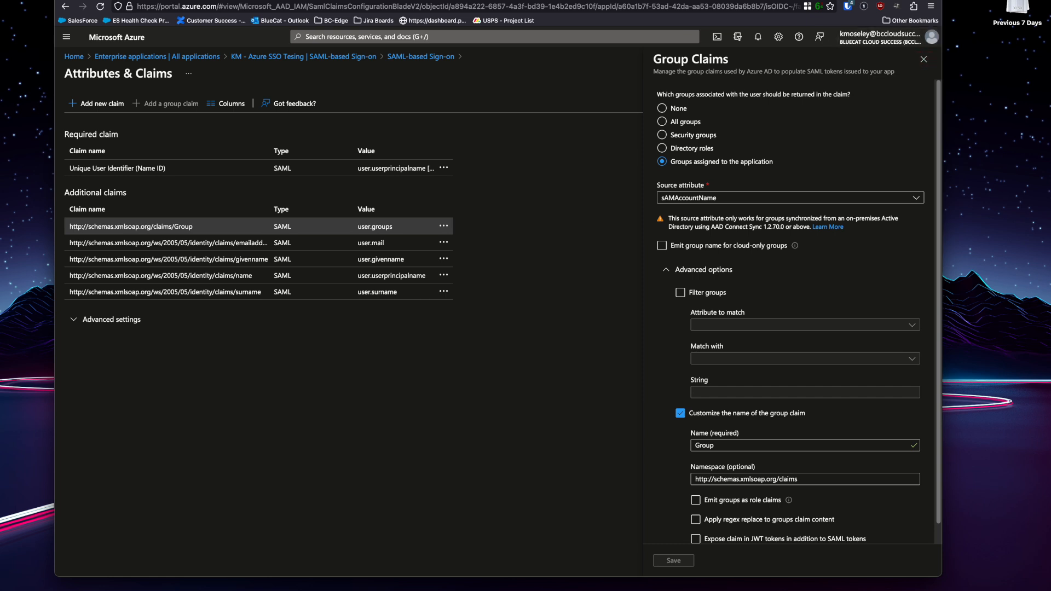
{"action": "scroll", "coordinate": [790, 312], "scroll_direction": "down", "scroll_amount": 1}
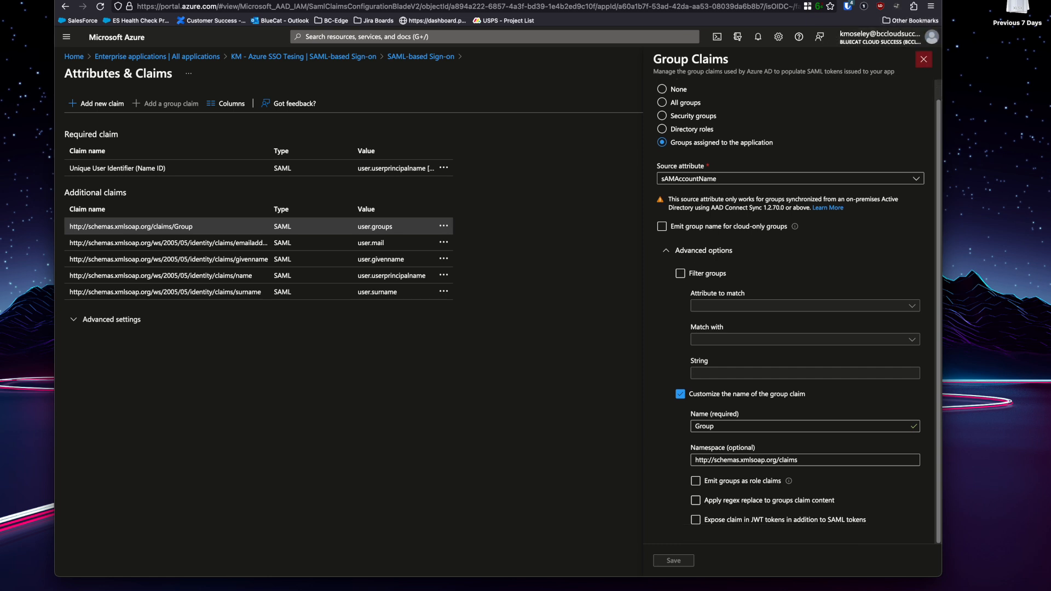
{"action": "left_click", "coordinate": [923, 59]}
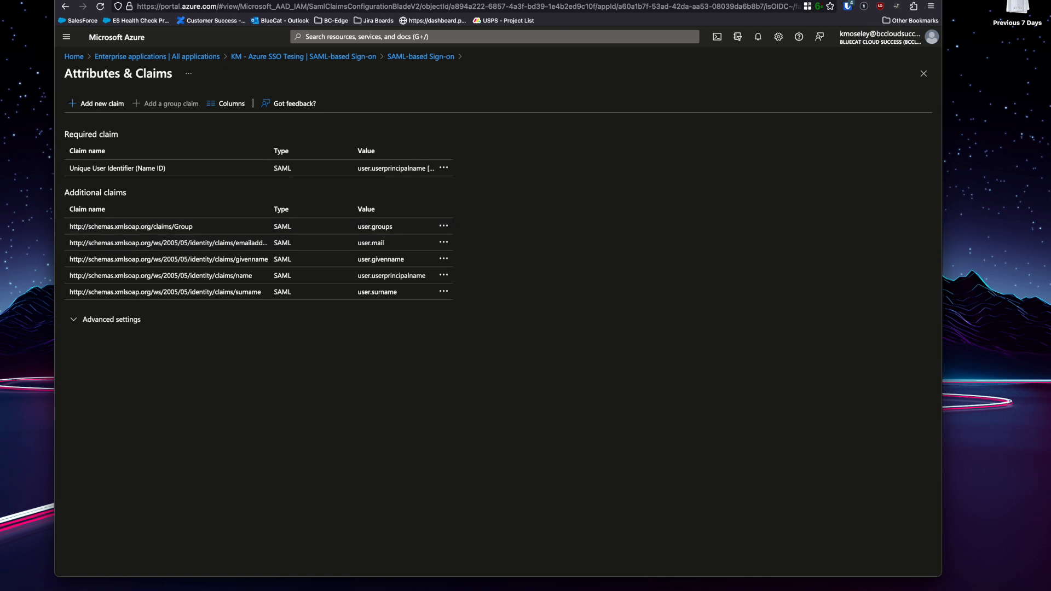
Go back to the app, pick SAML as the sign-on method, and scroll to the Test section.
{"action": "left_click", "coordinate": [283, 56]}
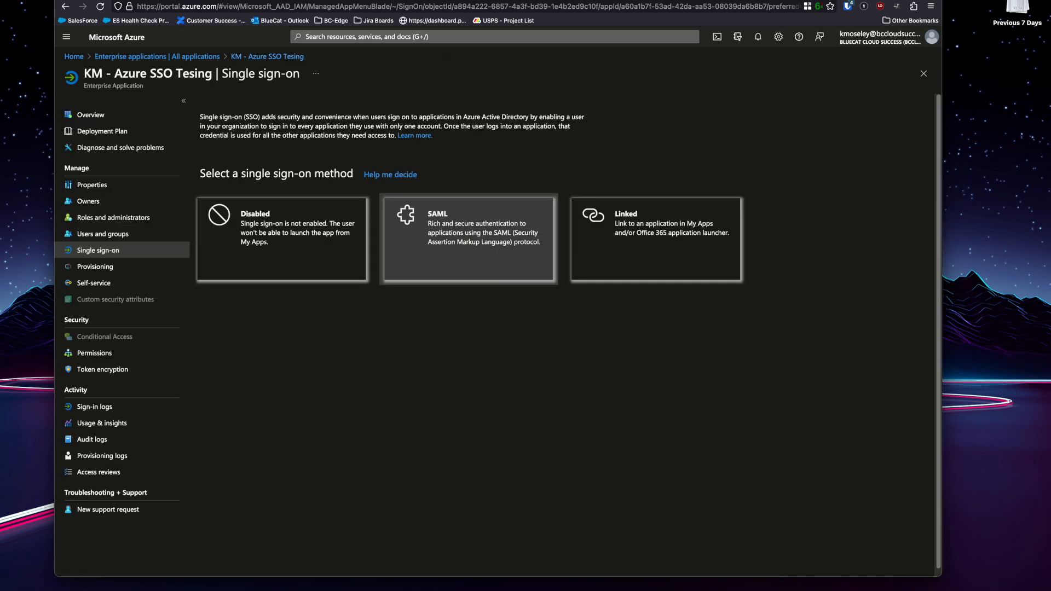
{"action": "left_click", "coordinate": [468, 240]}
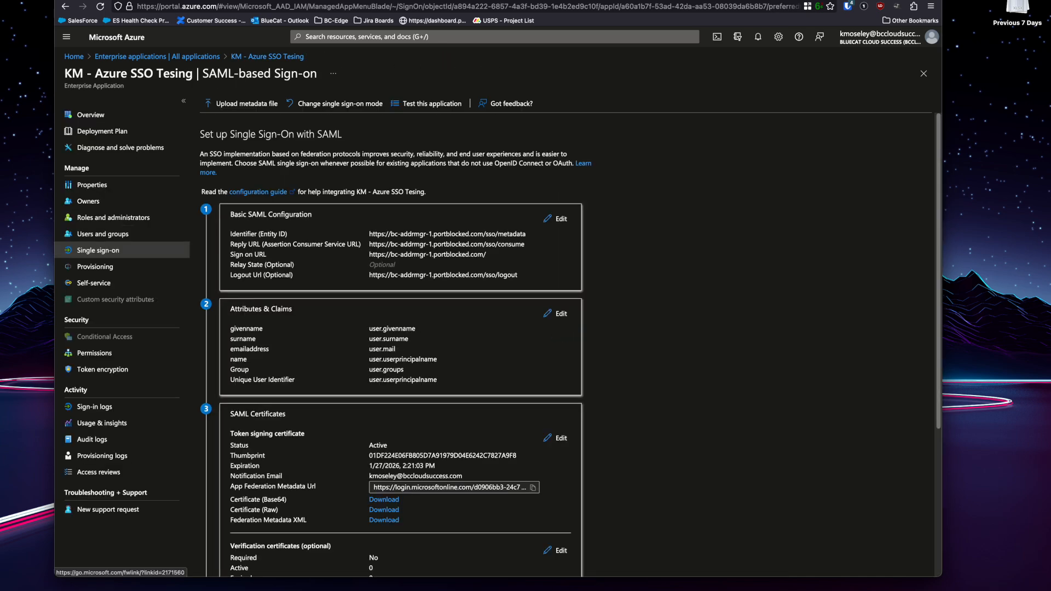
{"action": "scroll", "coordinate": [569, 340], "scroll_direction": "down", "scroll_amount": 5}
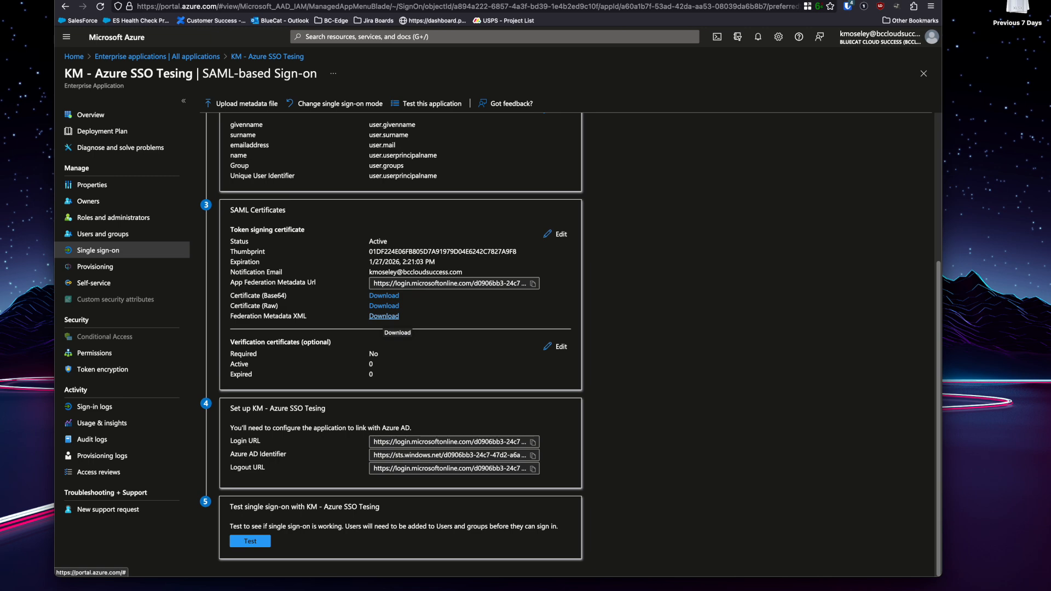
Compare Azure's SAML sign-on settings with BlueCat's, ending on the SAML IdP Configuration tab.
{"action": "left_click", "coordinate": [271, 1]}
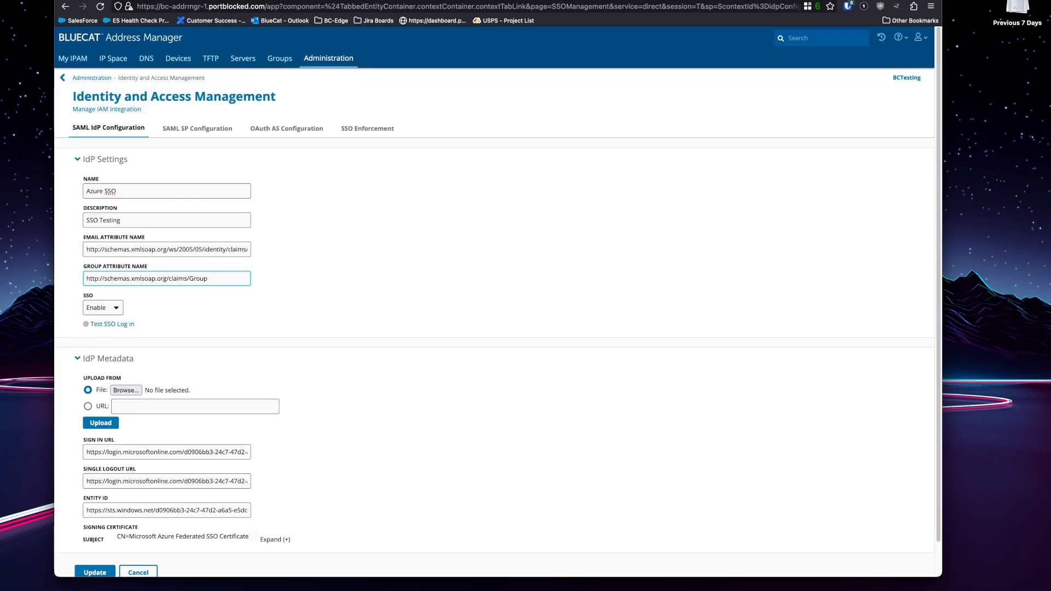
{"action": "scroll", "coordinate": [496, 302], "scroll_direction": "down", "scroll_amount": 1}
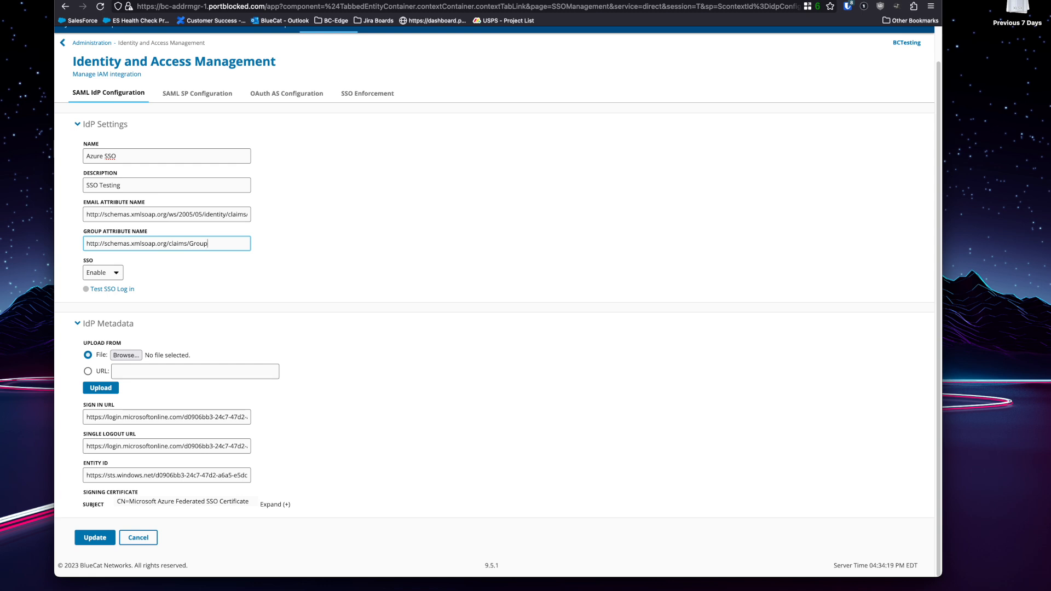
{"action": "left_click", "coordinate": [219, 1]}
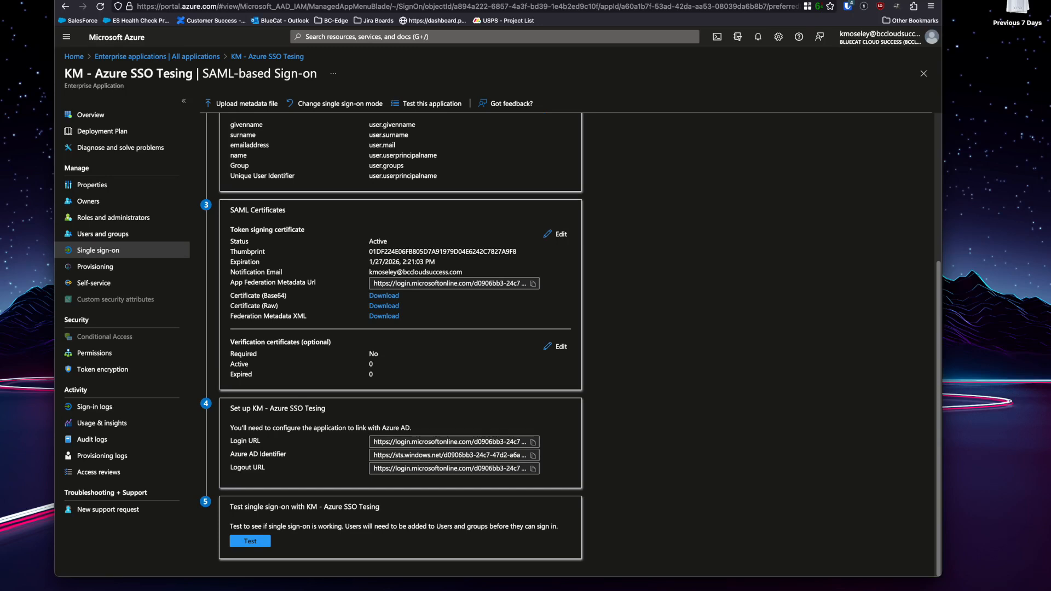
{"action": "key", "text": "ctrl+Tab"}
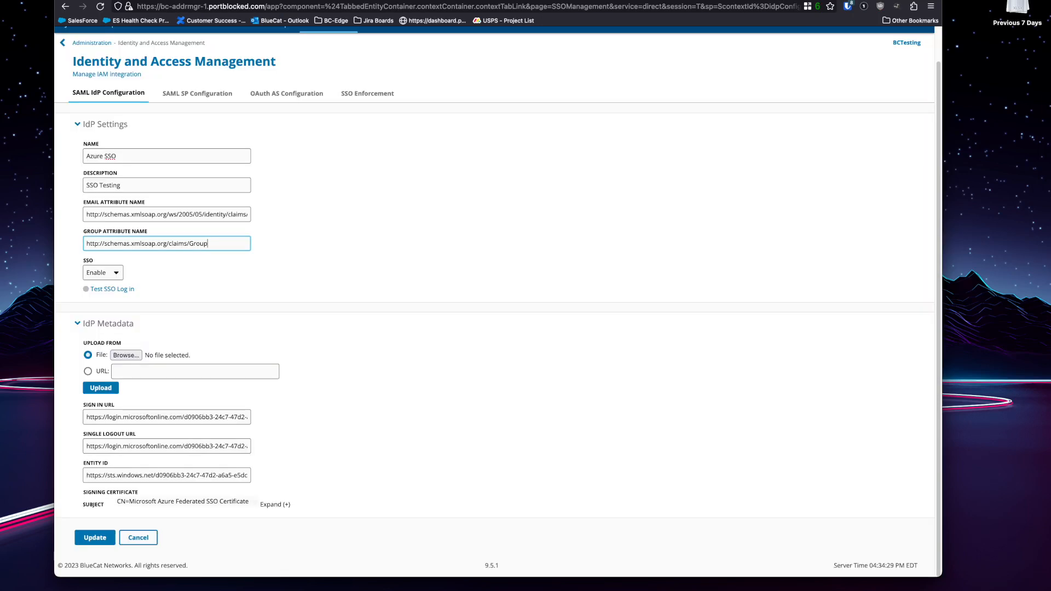
{"action": "scroll", "coordinate": [497, 302], "scroll_direction": "up", "scroll_amount": 2}
{"action": "left_click", "coordinate": [197, 129]}
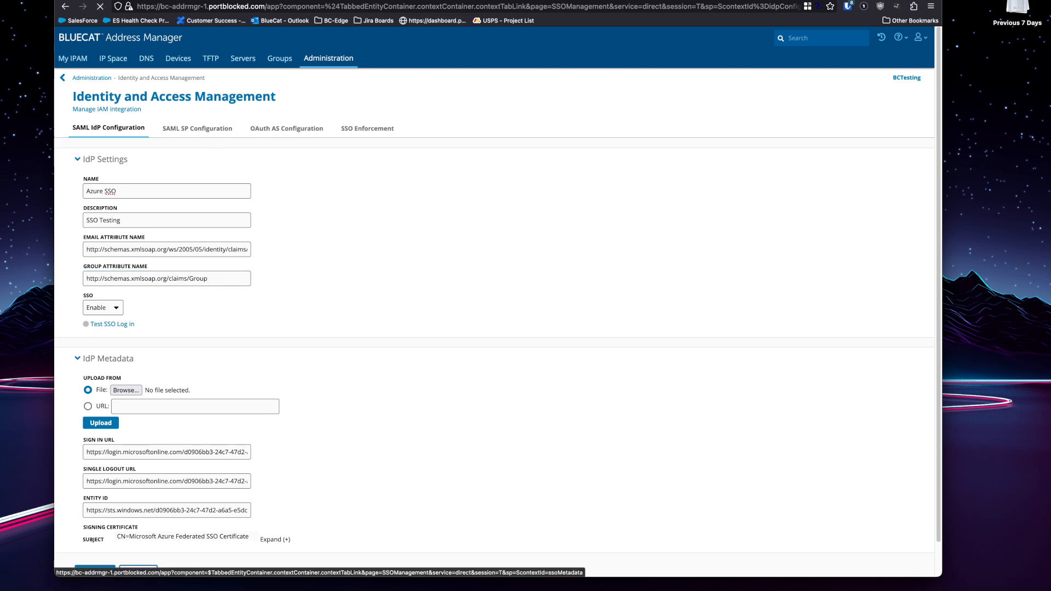
{"action": "left_click", "coordinate": [109, 128]}
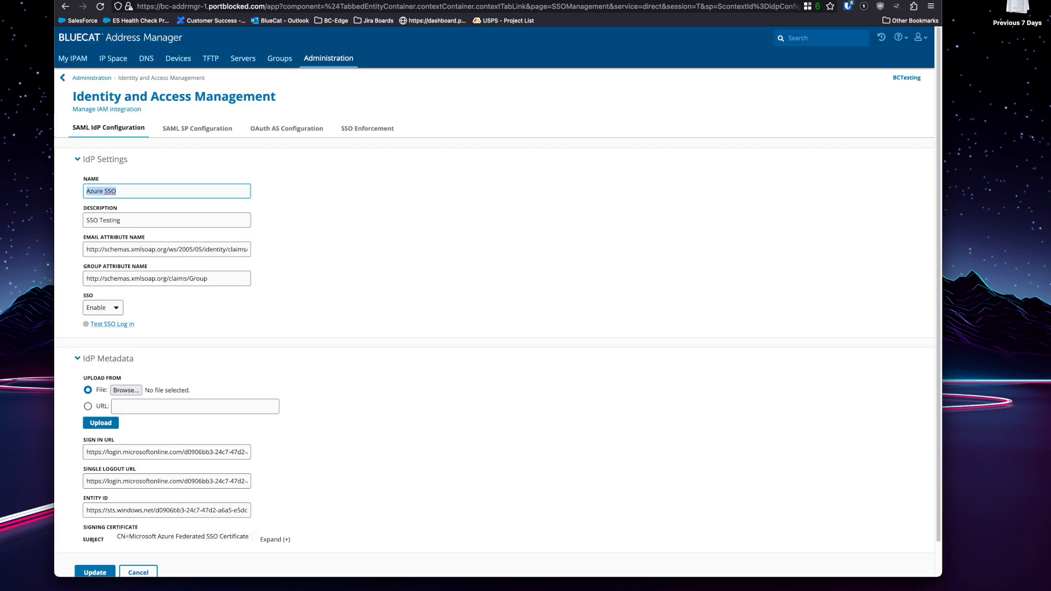
Start the Test SSO login and enter the Azure account username from the password manager.
{"action": "left_click", "coordinate": [112, 324]}
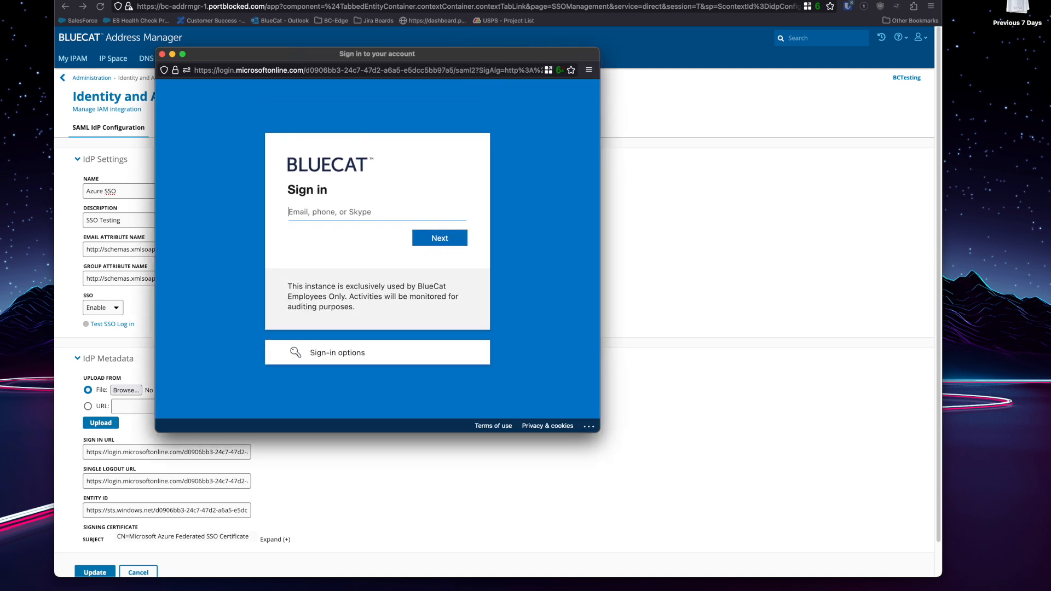
{"action": "left_click", "coordinate": [848, 6]}
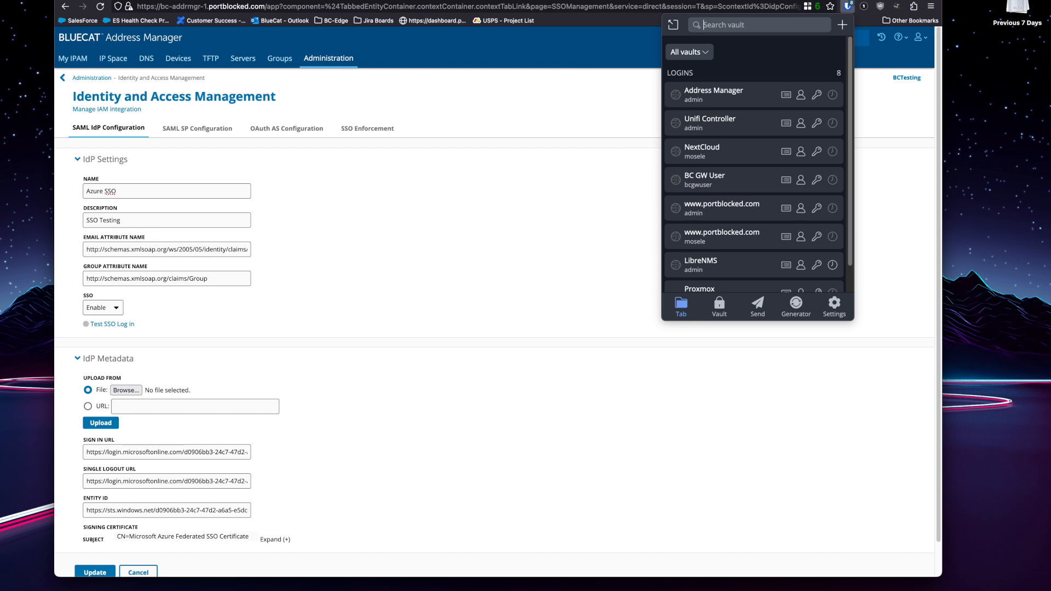
{"action": "type", "text": "portal"}
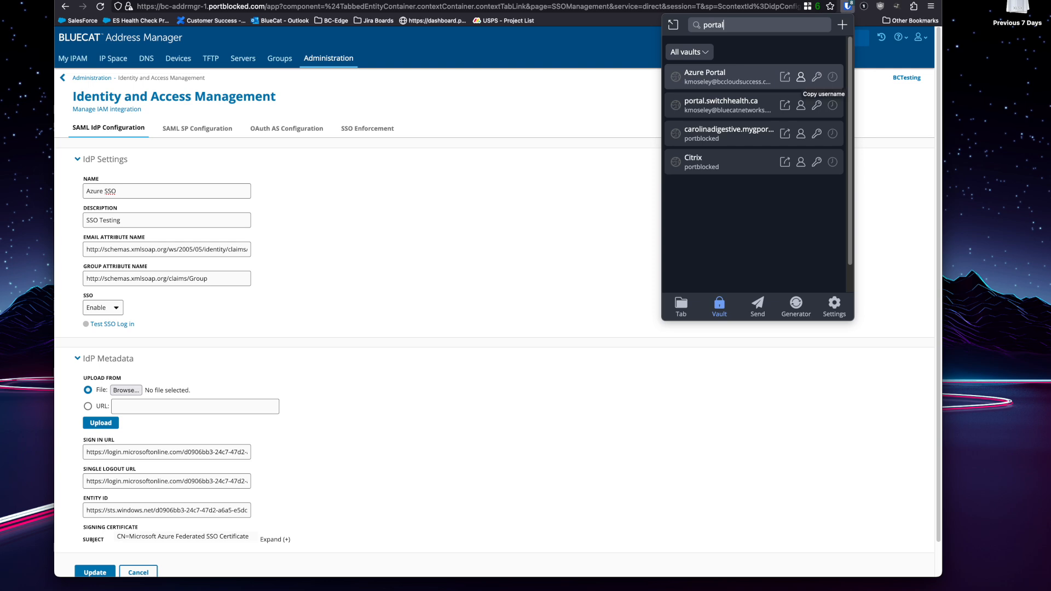
{"action": "left_click", "coordinate": [800, 77]}
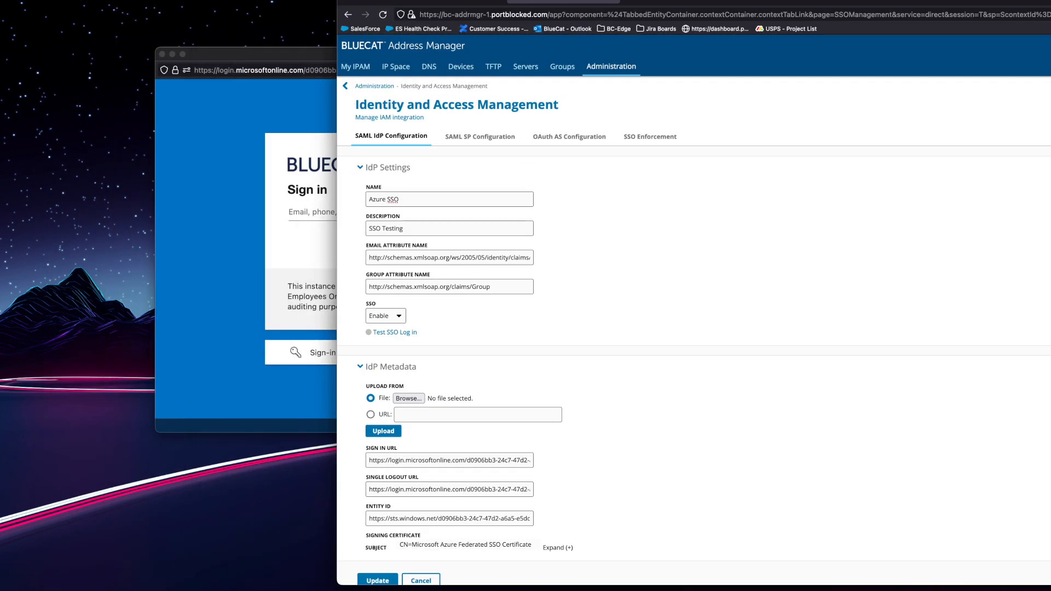
{"action": "left_click", "coordinate": [312, 212]}
{"action": "key", "text": "super+v"}
{"action": "key", "text": "Return"}
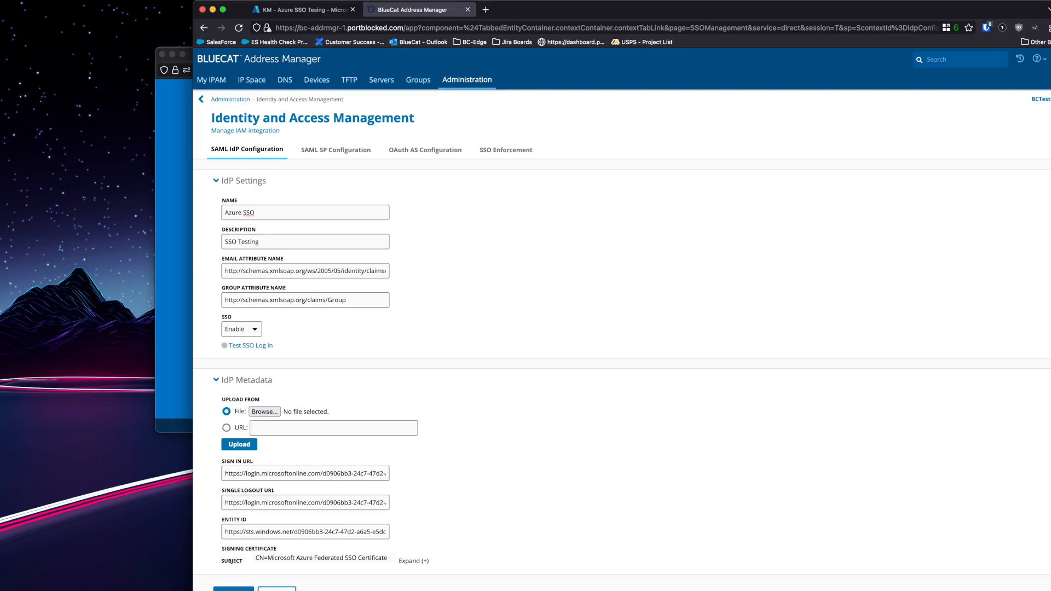
Enter the Azure account password from the password manager and sign in.
{"action": "left_click", "coordinate": [989, 26]}
{"action": "type", "text": "portal"}
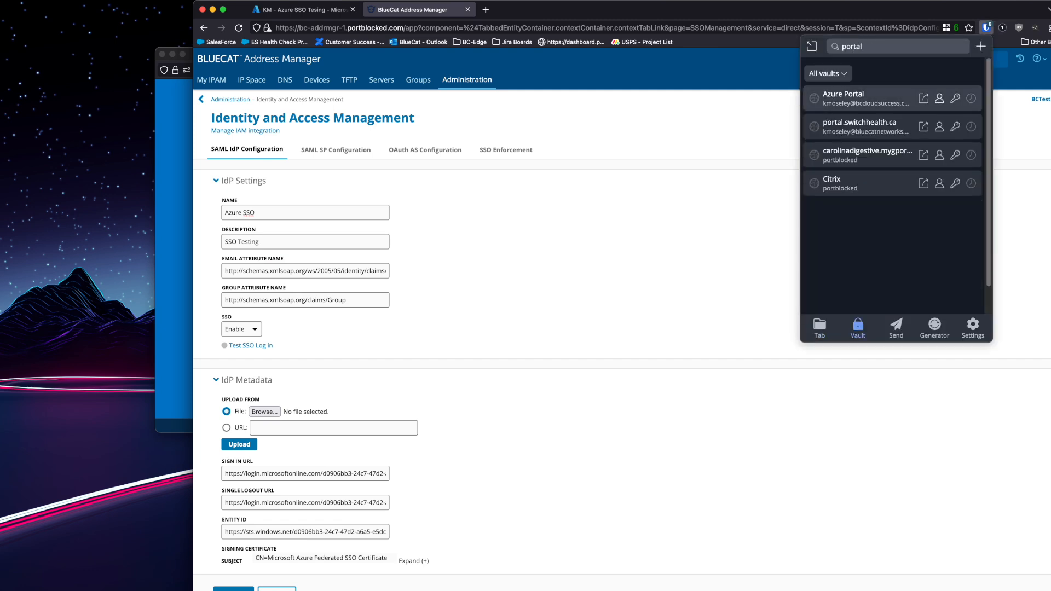
{"action": "left_click", "coordinate": [955, 98]}
{"action": "left_click", "coordinate": [174, 197]}
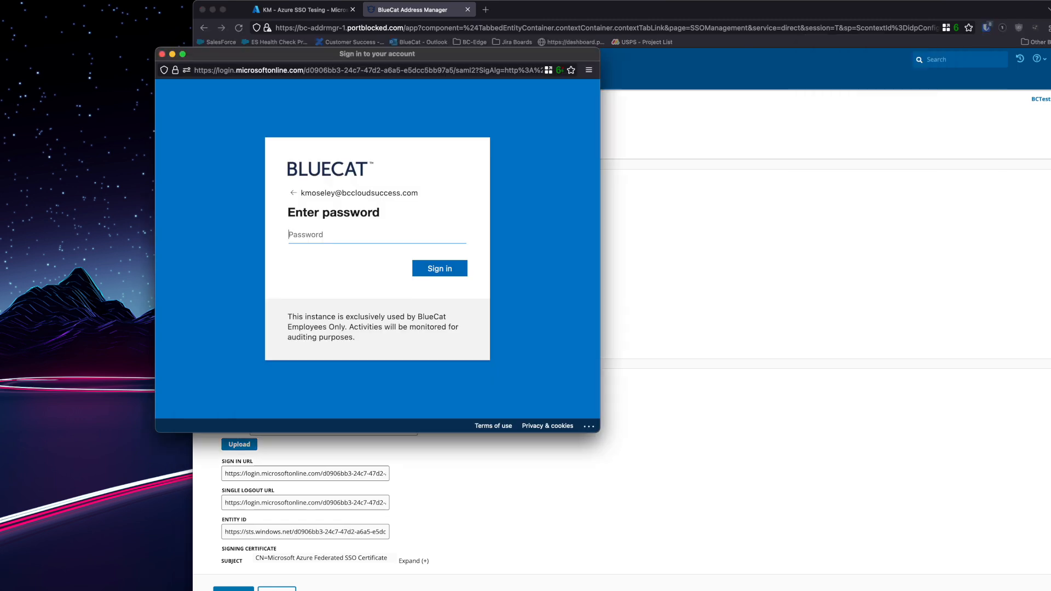
{"action": "key", "text": "super+v"}
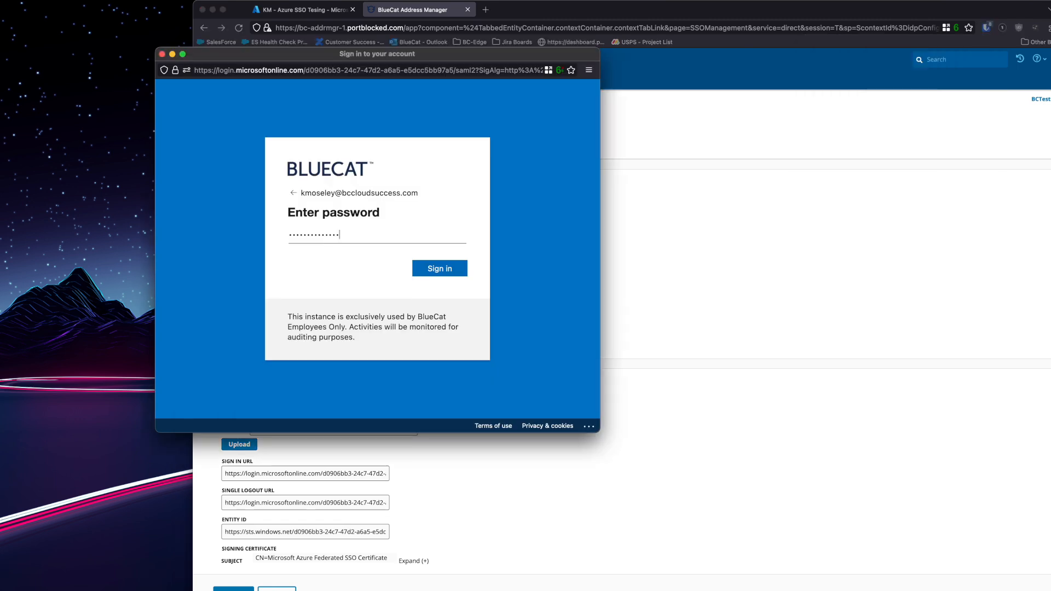
{"action": "key", "text": "Return"}
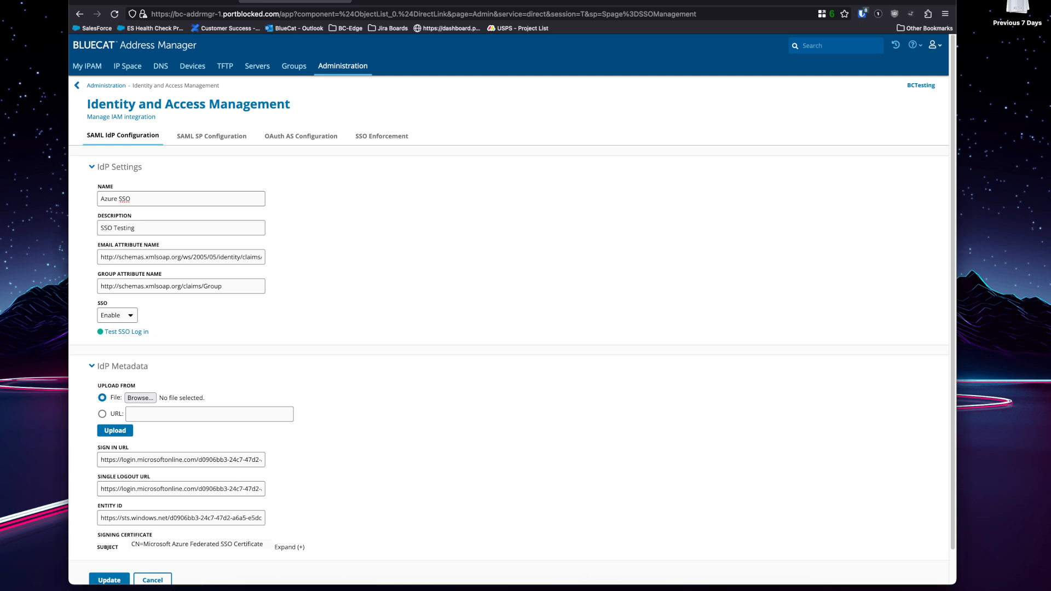
Log out of the admin session, log back in with SSO, and confirm the signed-in user.
{"action": "left_click", "coordinate": [933, 45]}
{"action": "left_click", "coordinate": [876, 151]}
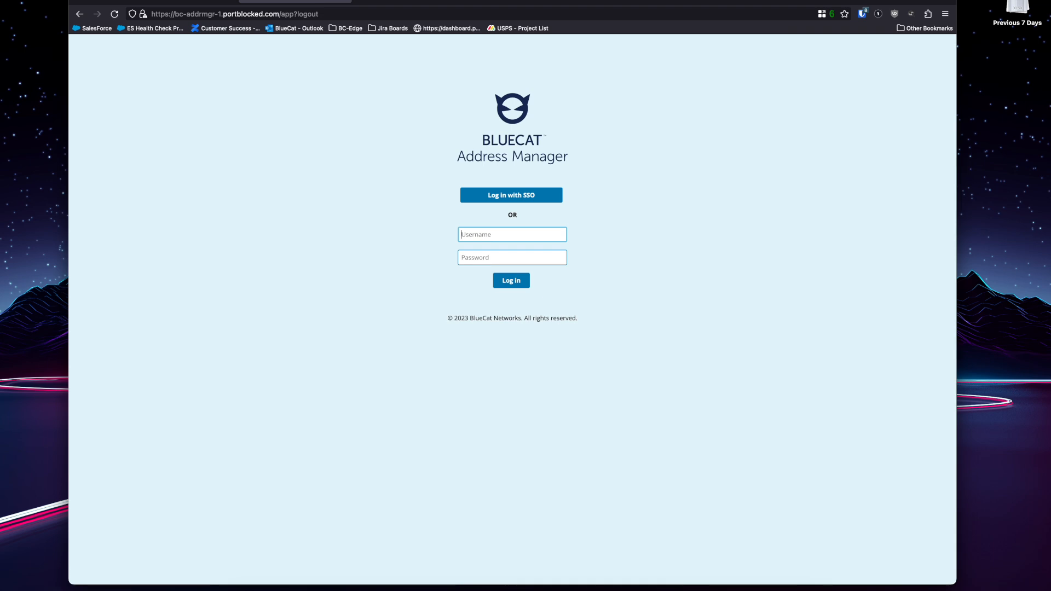
{"action": "left_click", "coordinate": [511, 195]}
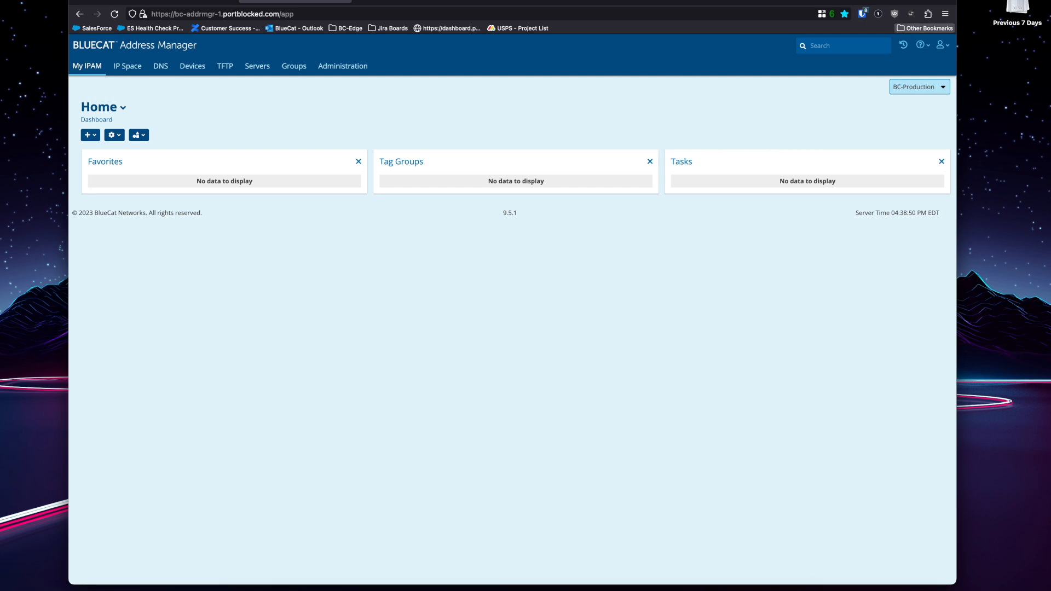
{"action": "left_click", "coordinate": [941, 45]}
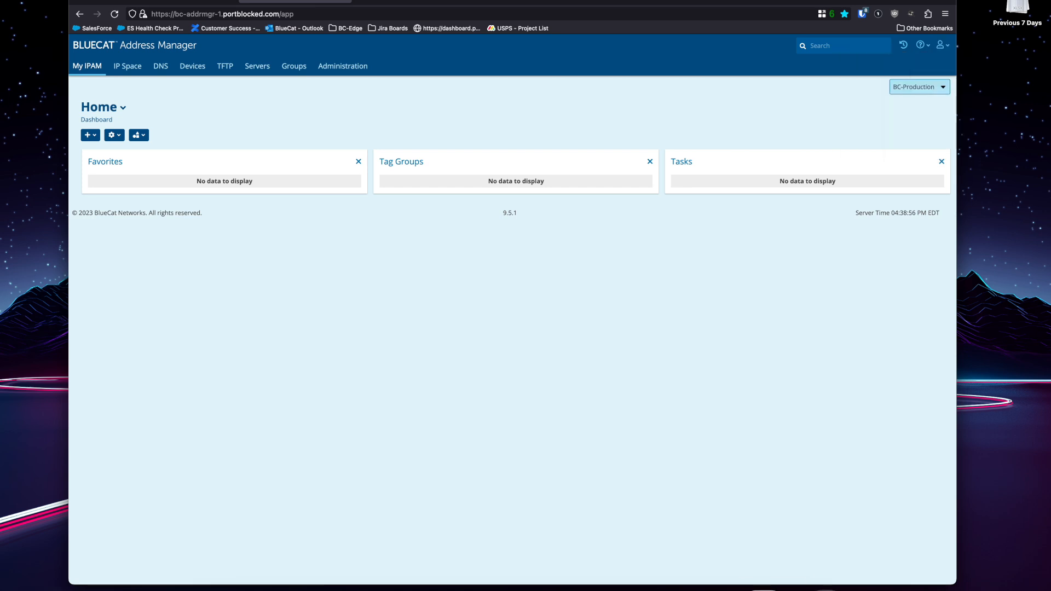
{"action": "left_click", "coordinate": [774, 589]}
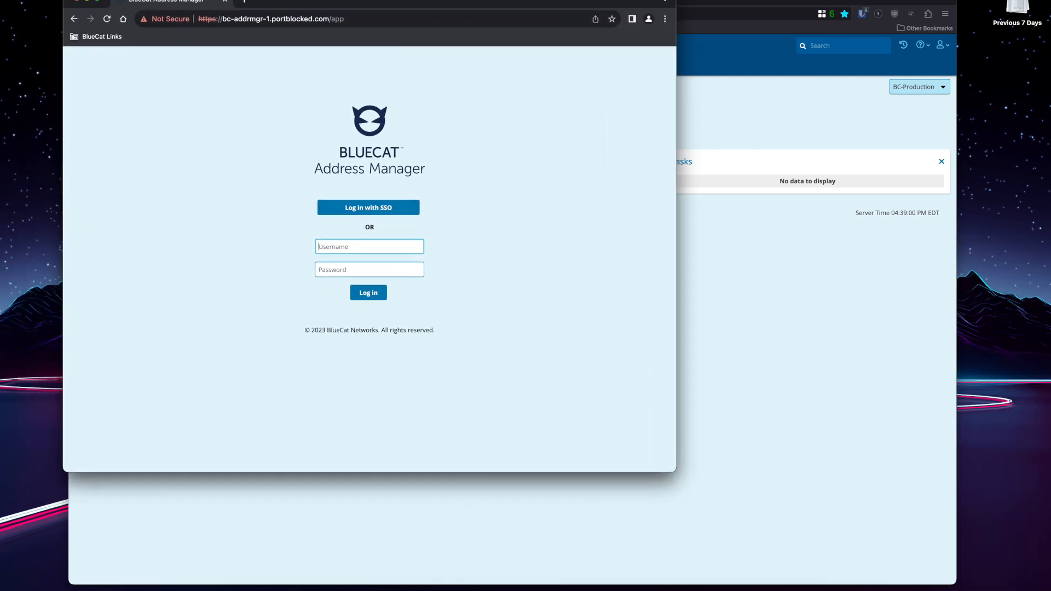
Enlarge the second browser, start SSO login, and copy the Azure password from the password manager.
{"action": "left_click_drag", "start_coordinate": [676, 472], "coordinate": [807, 563]}
{"action": "left_click_drag", "start_coordinate": [547, 5], "coordinate": [485, 0]}
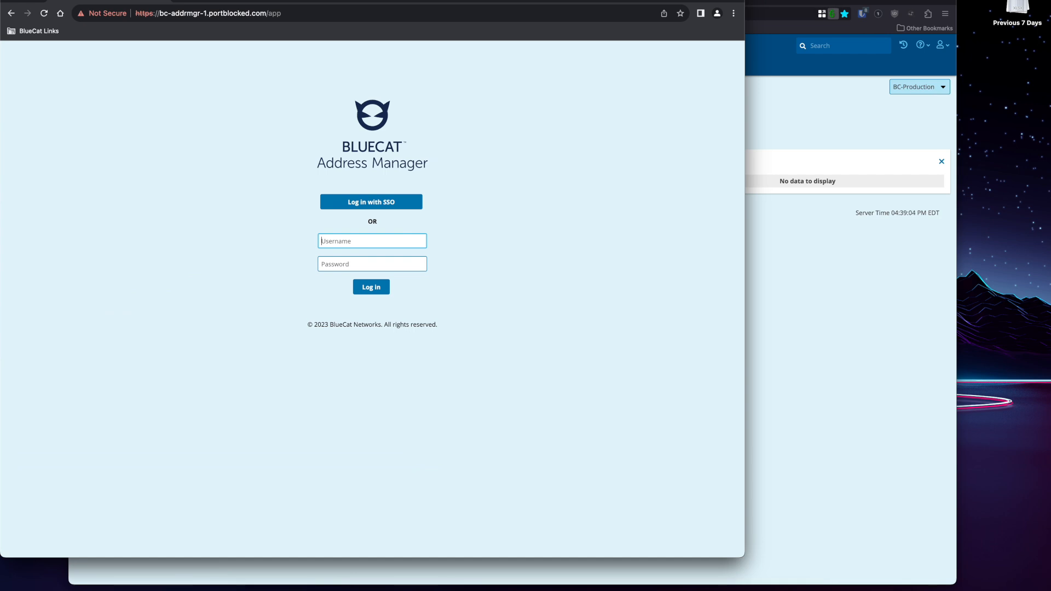
{"action": "left_click", "coordinate": [371, 202]}
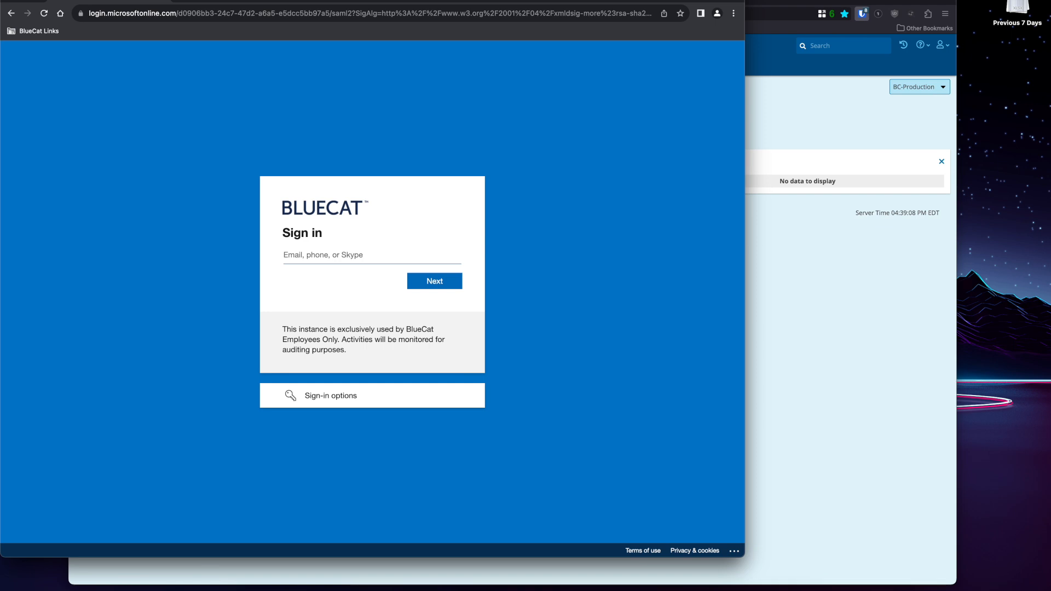
{"action": "left_click", "coordinate": [862, 13]}
{"action": "type", "text": "portal"}
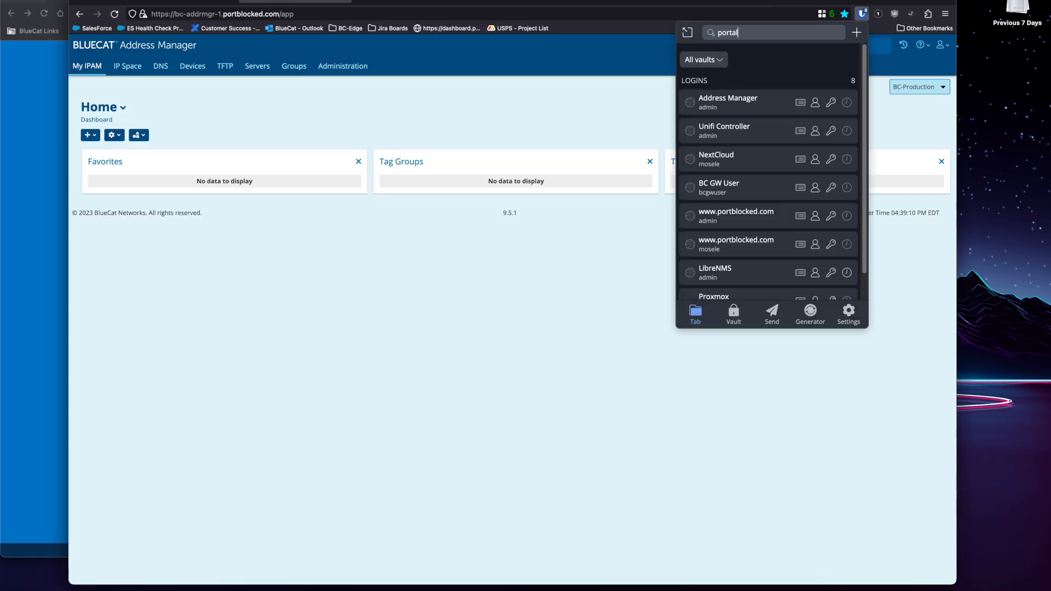
{"action": "left_click", "coordinate": [831, 85]}
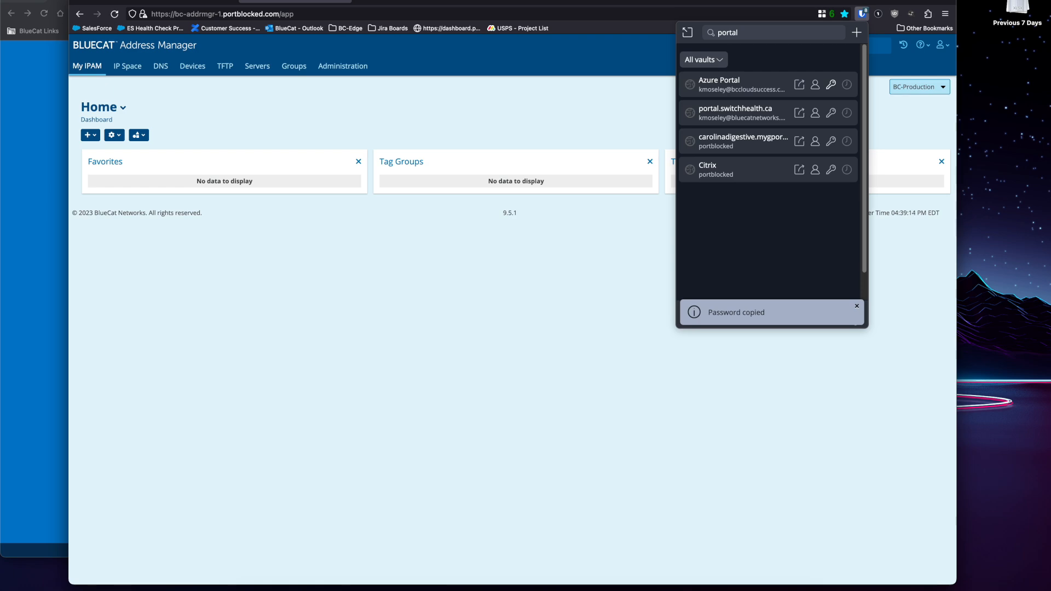
Enter the Azure user's email and the copied password to complete sign-in.
{"action": "key", "text": "super+m"}
{"action": "left_click", "coordinate": [372, 255]}
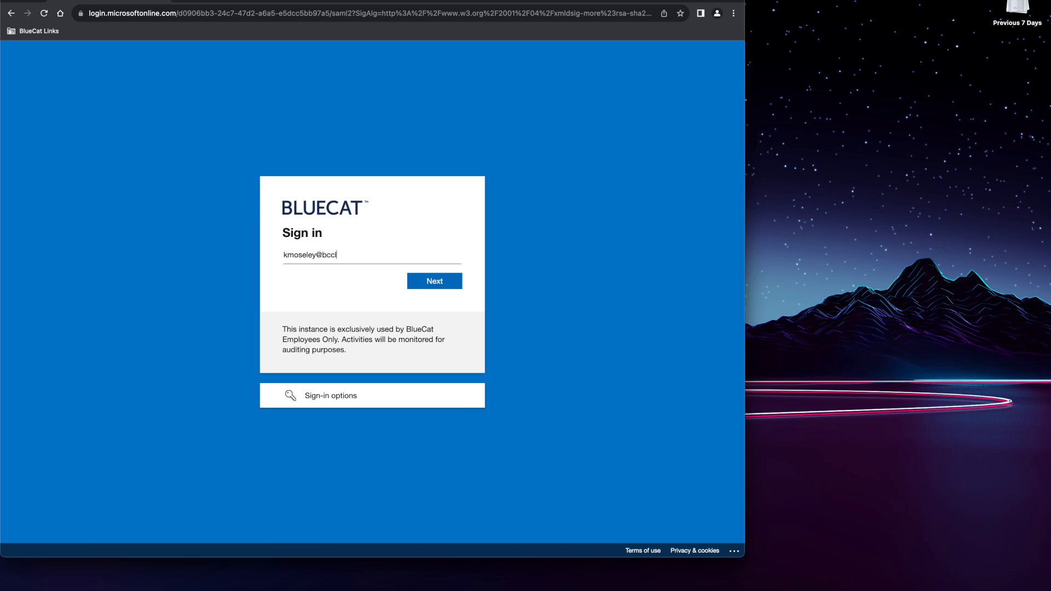
{"action": "key", "text": "Return"}
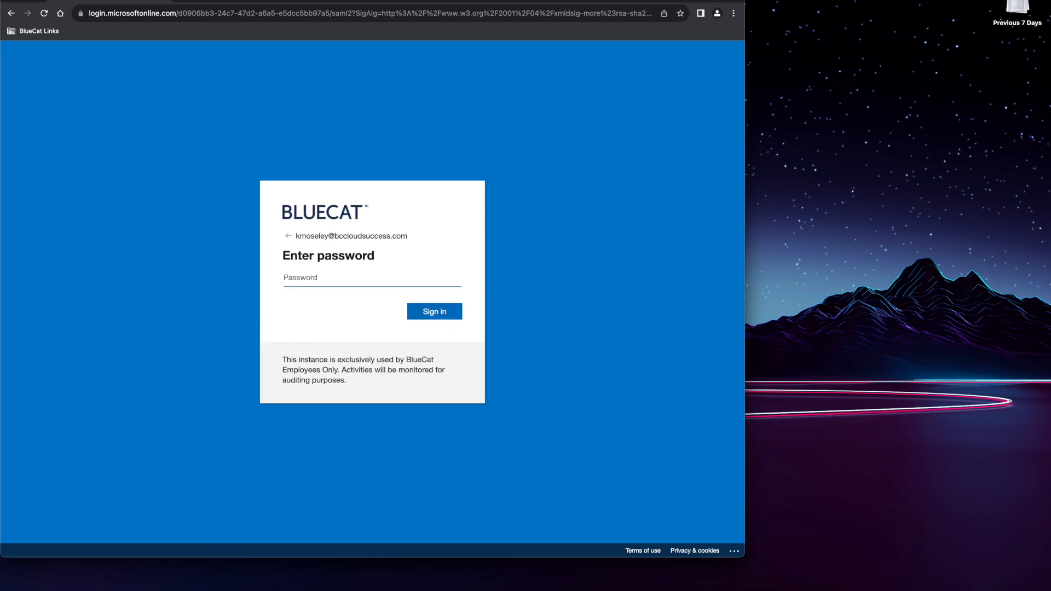
{"action": "key", "text": "super+v"}
{"action": "key", "text": "Return"}
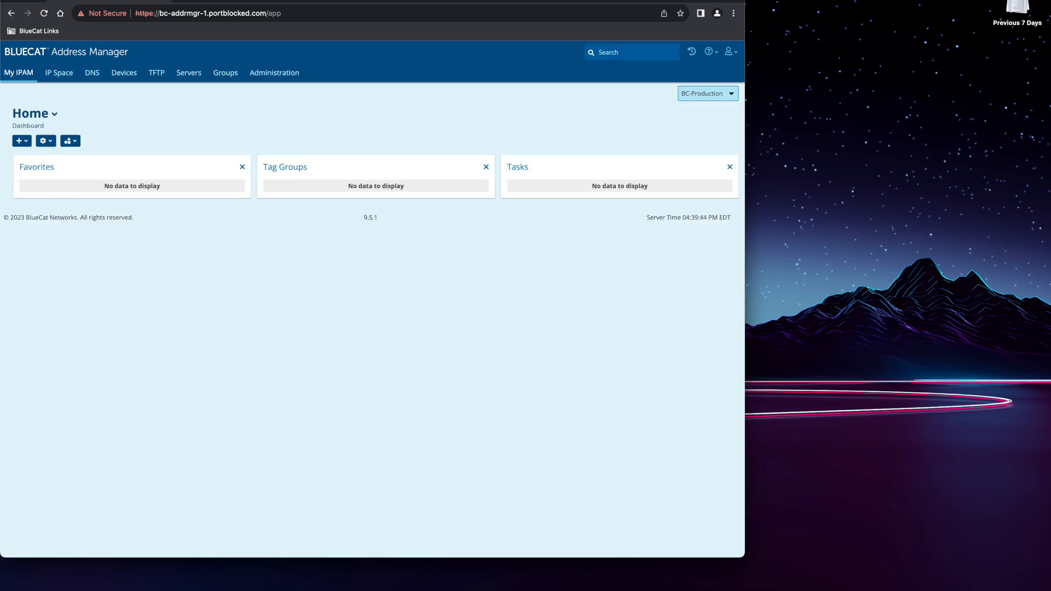
{"action": "left_click", "coordinate": [731, 52]}
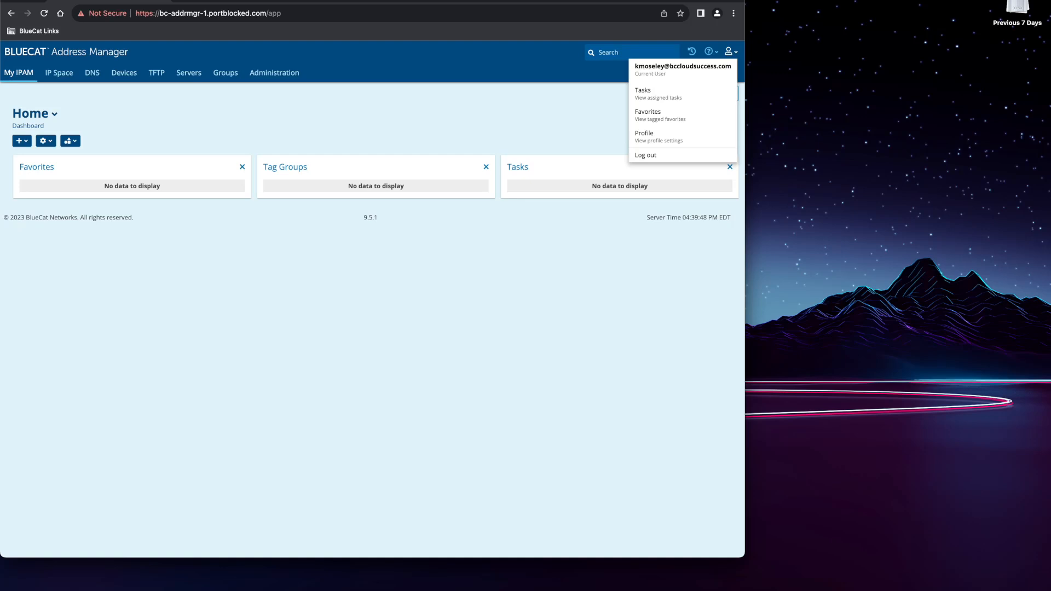
{"action": "key", "text": "Escape"}
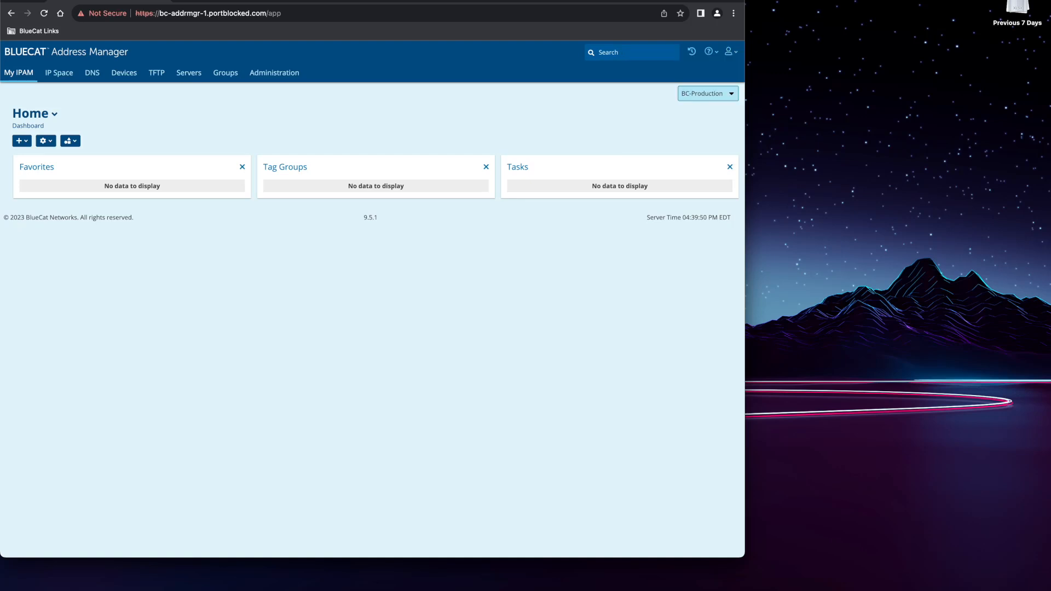